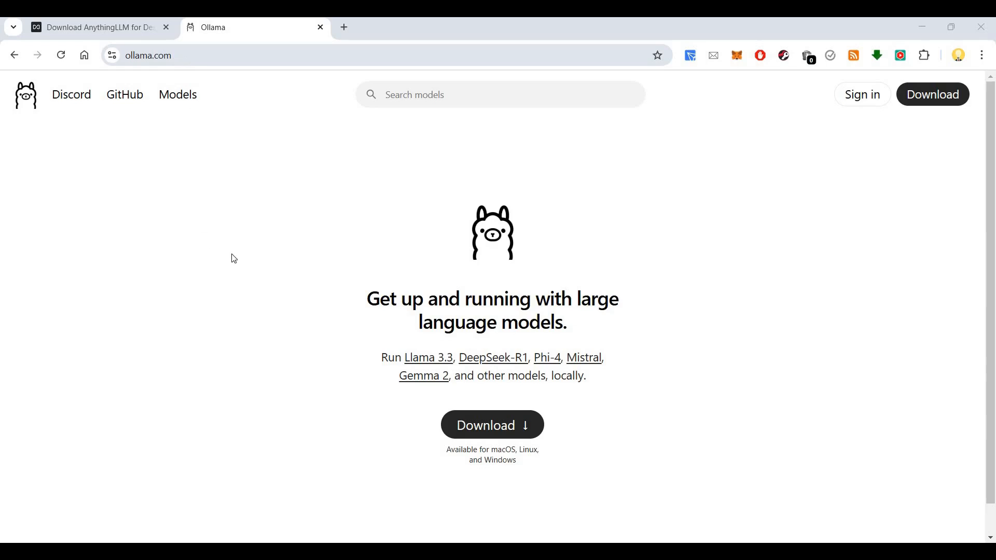
Step: Scroll through the ollama.com home page to review its macOS, Linux and Windows downloads
scroll(599, 258, "down", 2)
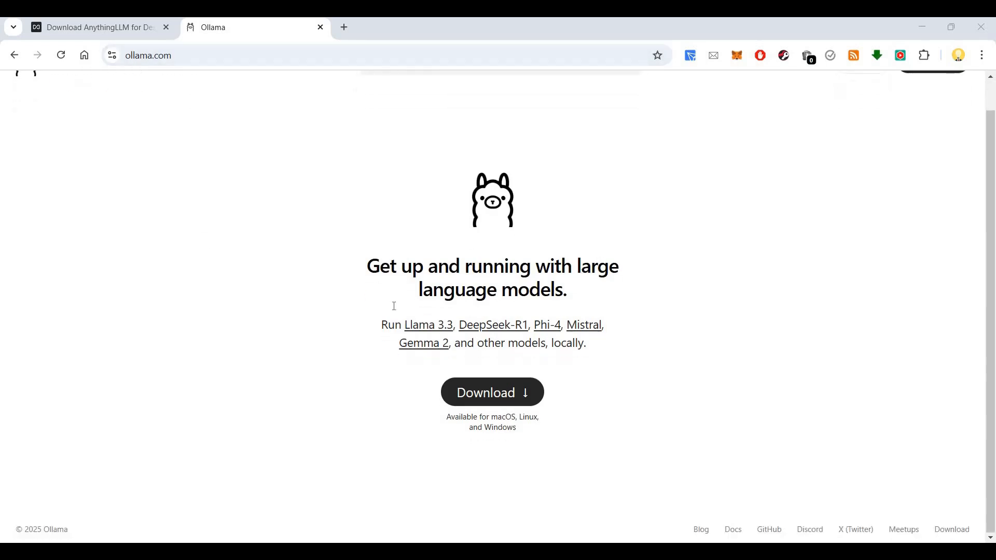
scroll(393, 306, "up", 2)
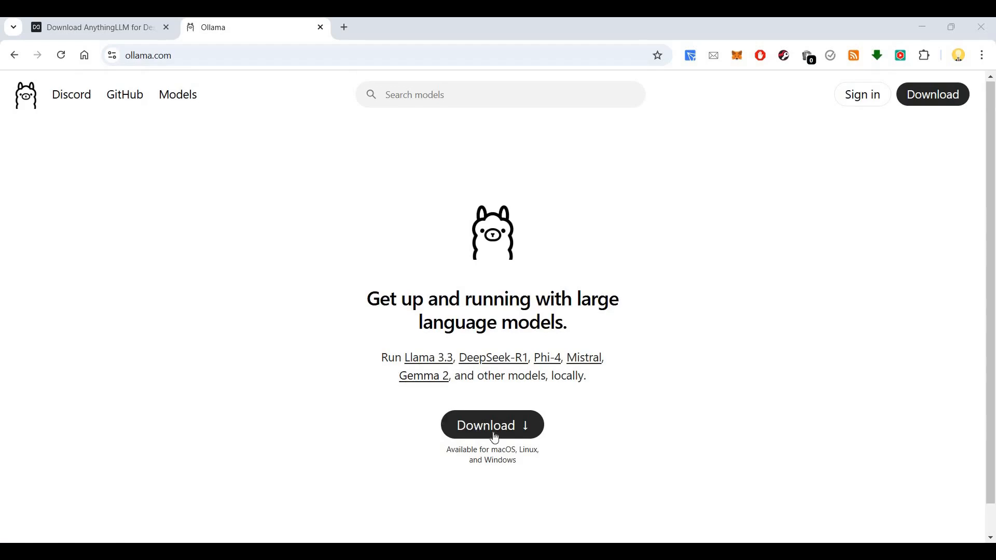
Step: Start downloading the Windows version of the Ollama installer from the ollama.com download page
left_click(537, 423)
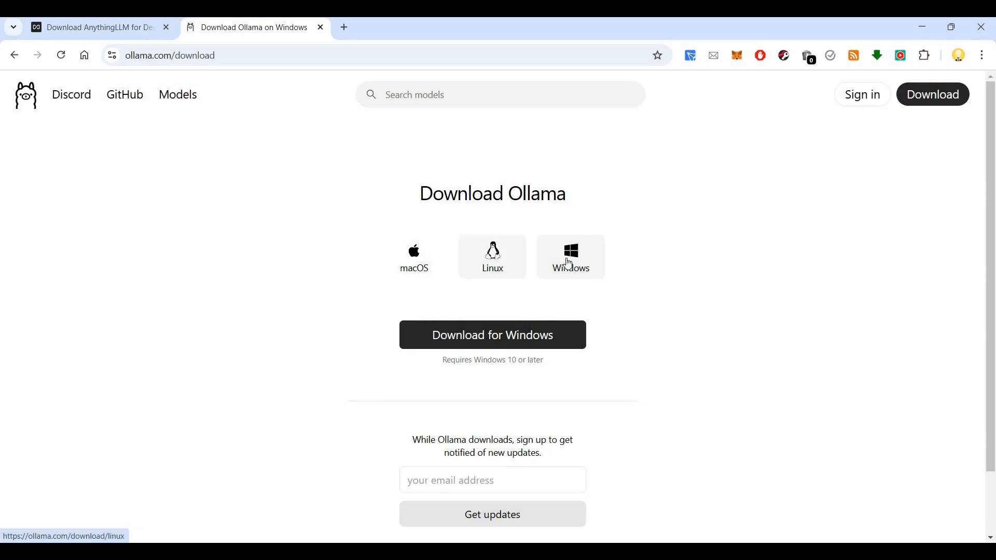
left_click(577, 272)
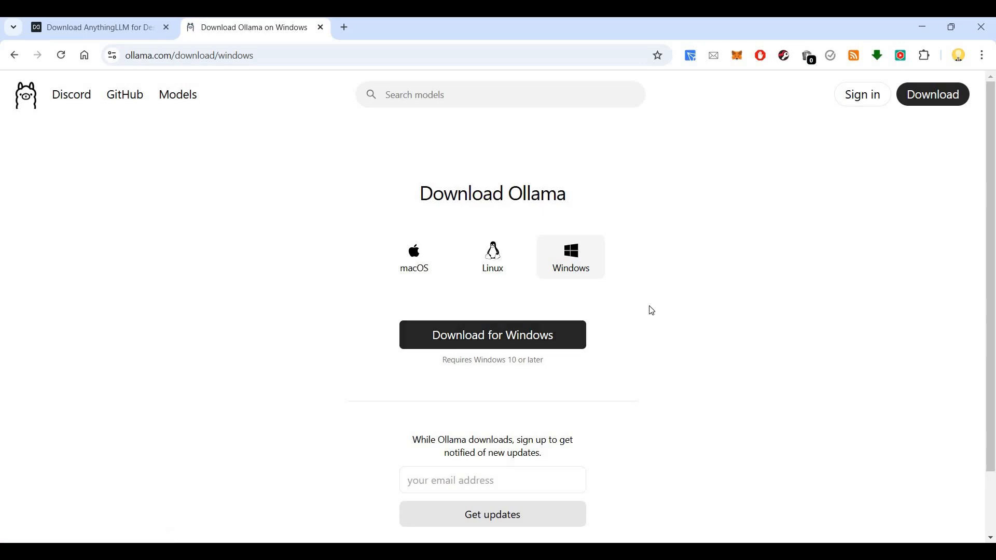
left_click(522, 338)
Step: Find qwen2.5 in the Ollama models library and open its page, then return to the AnythingLLM page
left_click(180, 98)
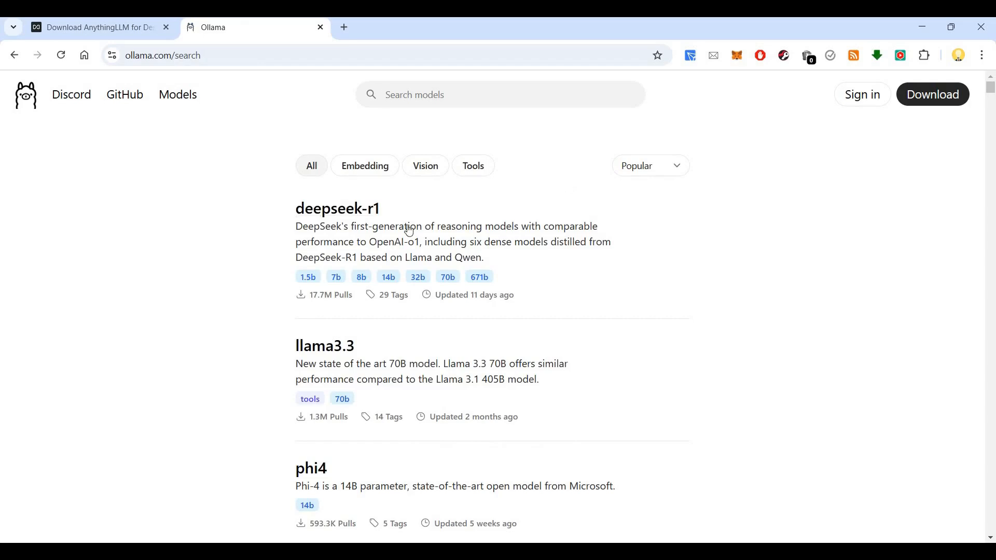
scroll(373, 218, "down", 6)
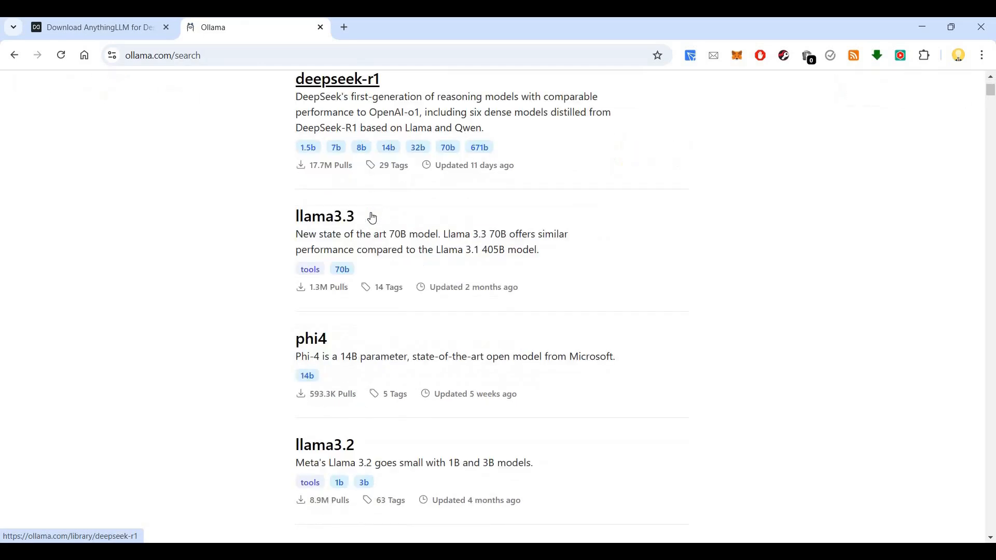
scroll(373, 218, "down", 11)
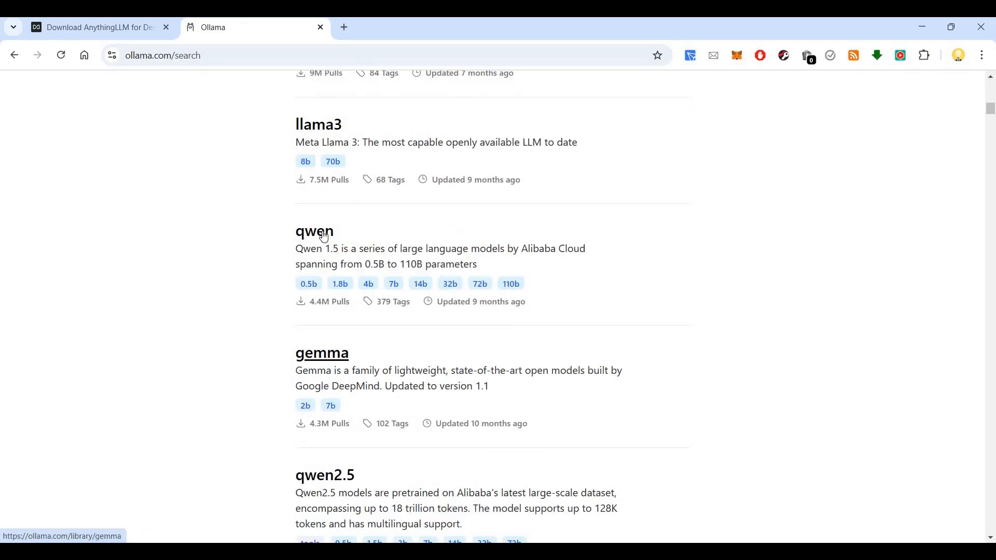
left_click(332, 481)
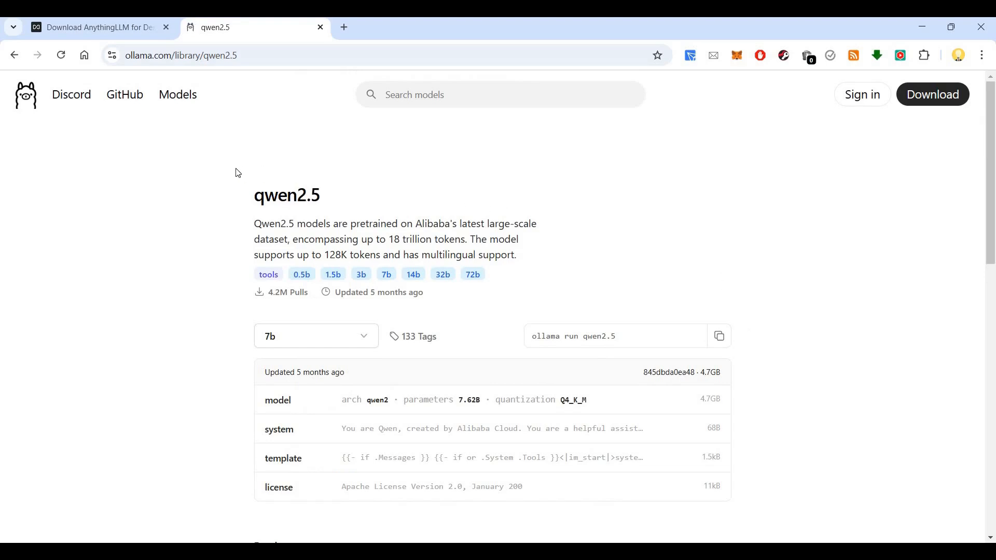
left_click(131, 28)
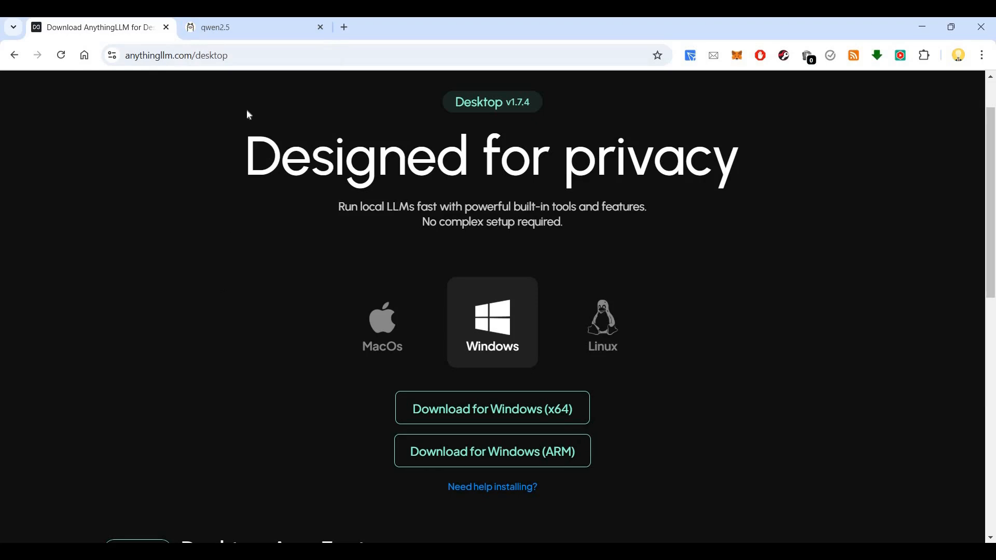
left_click(277, 29)
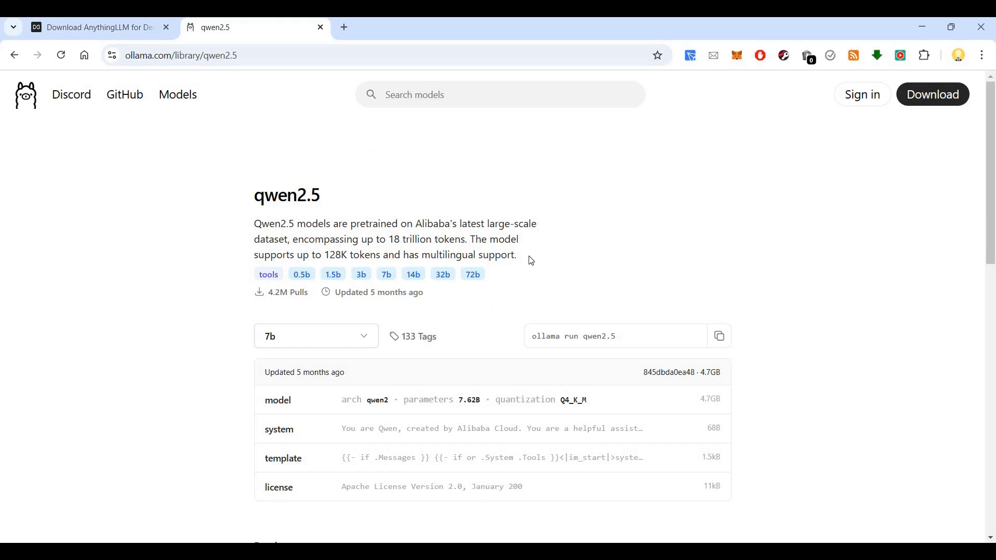
Step: Launch Command Prompt from the Run box with CMD
key("super+r")
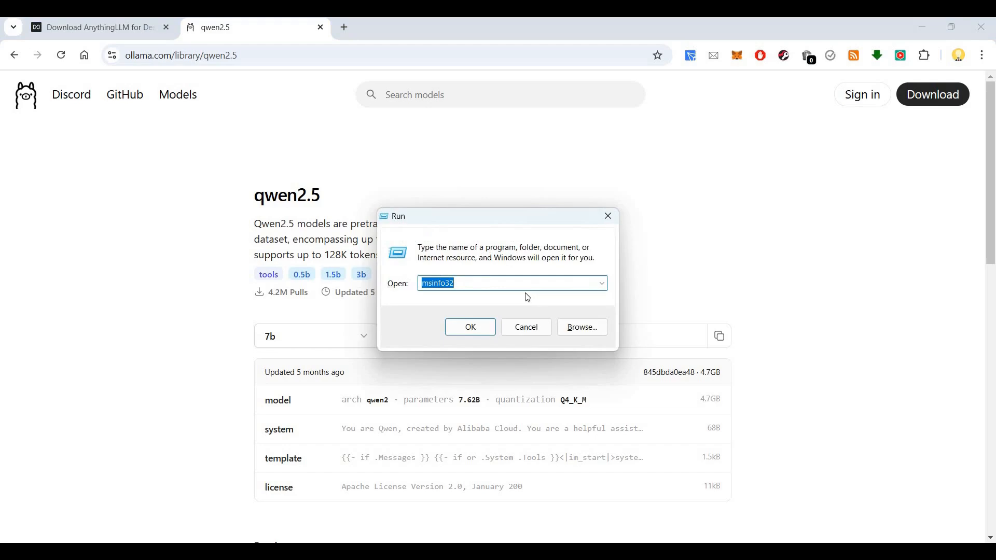
type("CMD")
key("Return")
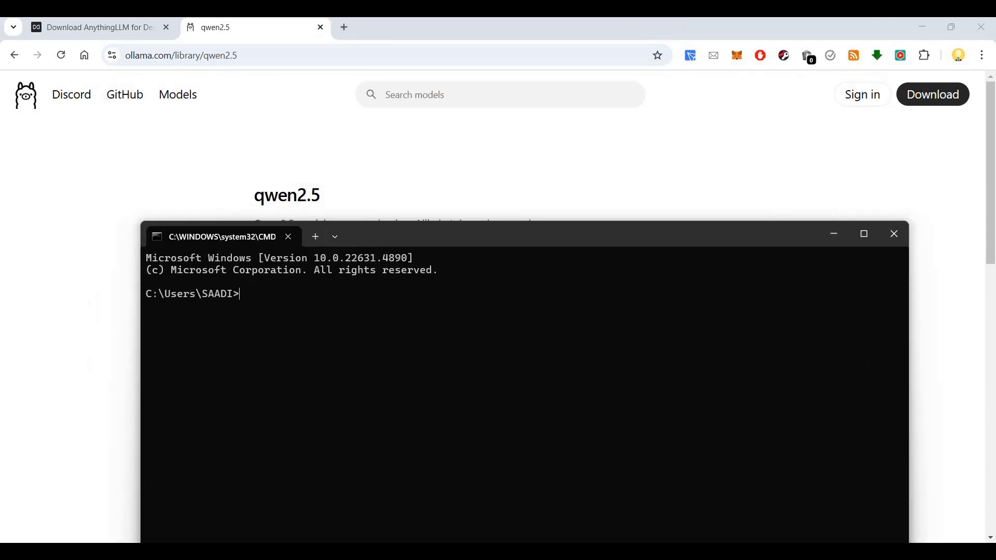
Step: Run ollama to show its usage help, and move the command window into place
type("ollama")
left_click_drag(474, 239, 530, 173)
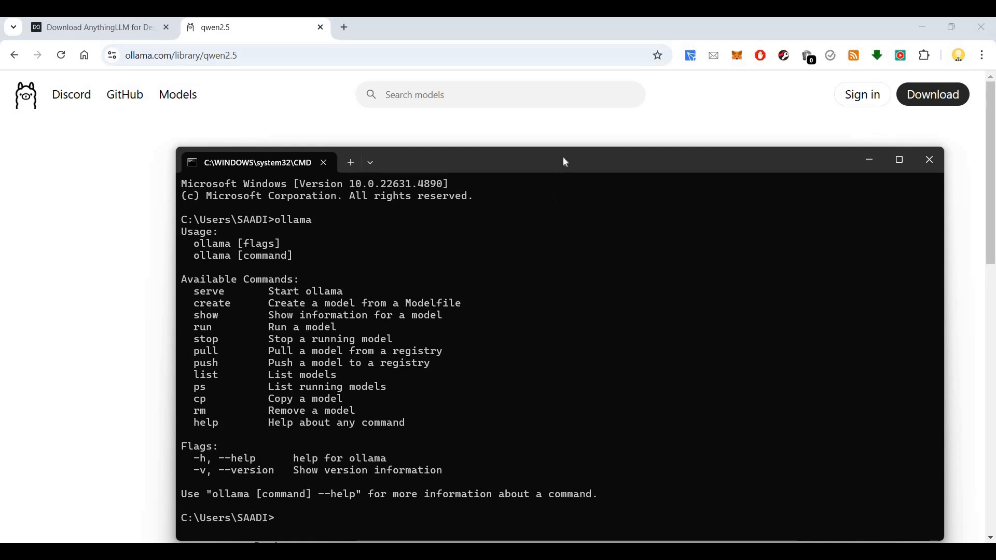
left_click_drag(562, 160, 539, 106)
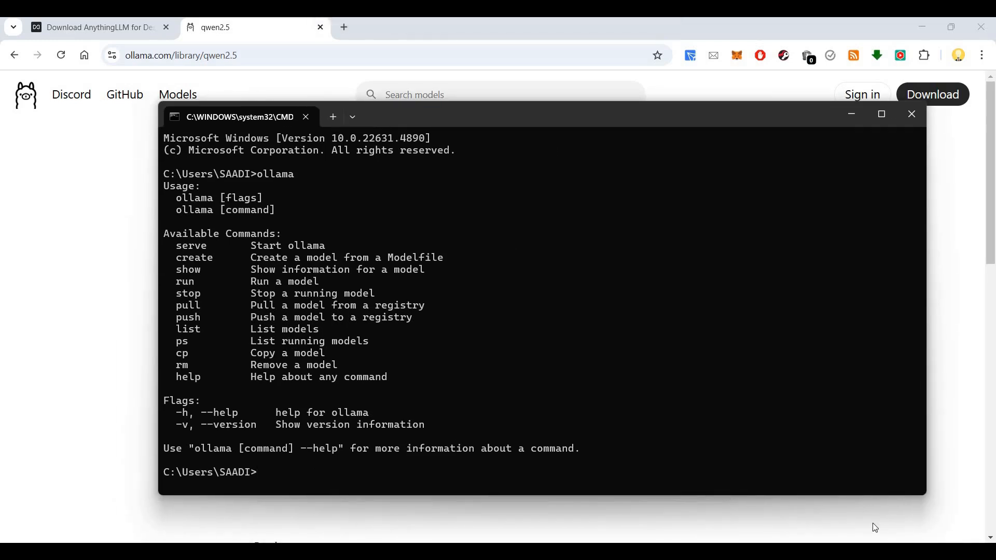
Step: Check that the Ollama app is running in the system tray
left_click(806, 552)
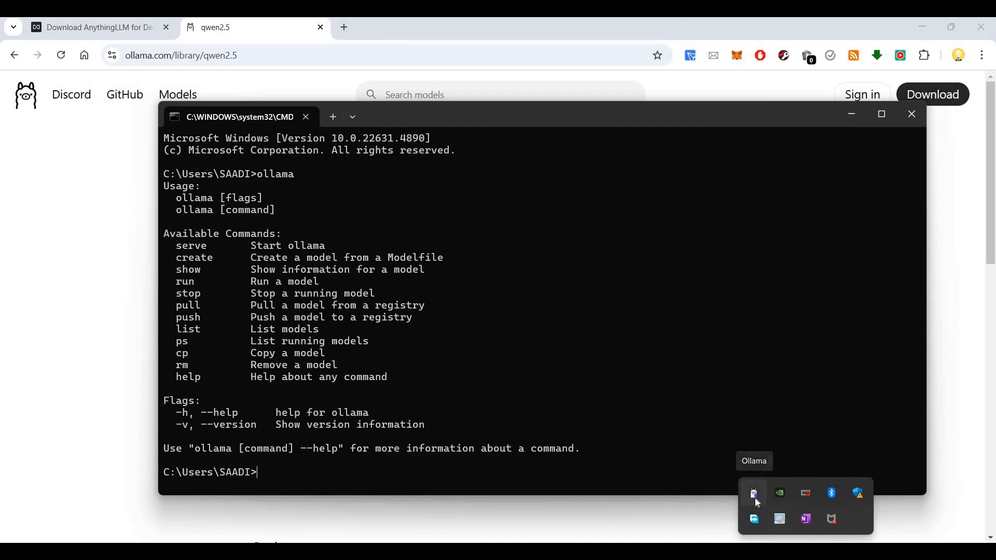
right_click(755, 501)
left_click(299, 473)
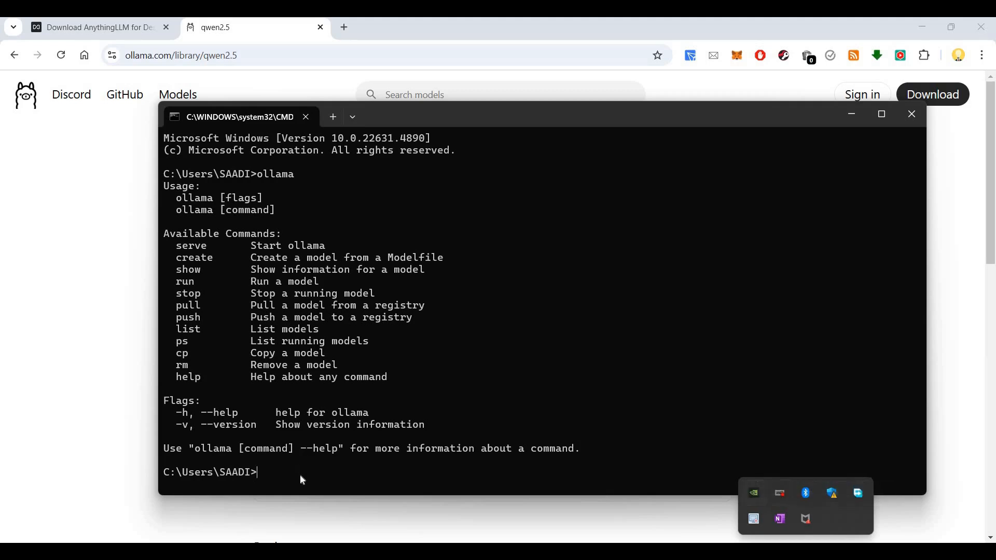
Step: Start the Ollama server from the prompt after failed 'serve' and 'serve ollama' attempts
left_click(338, 467)
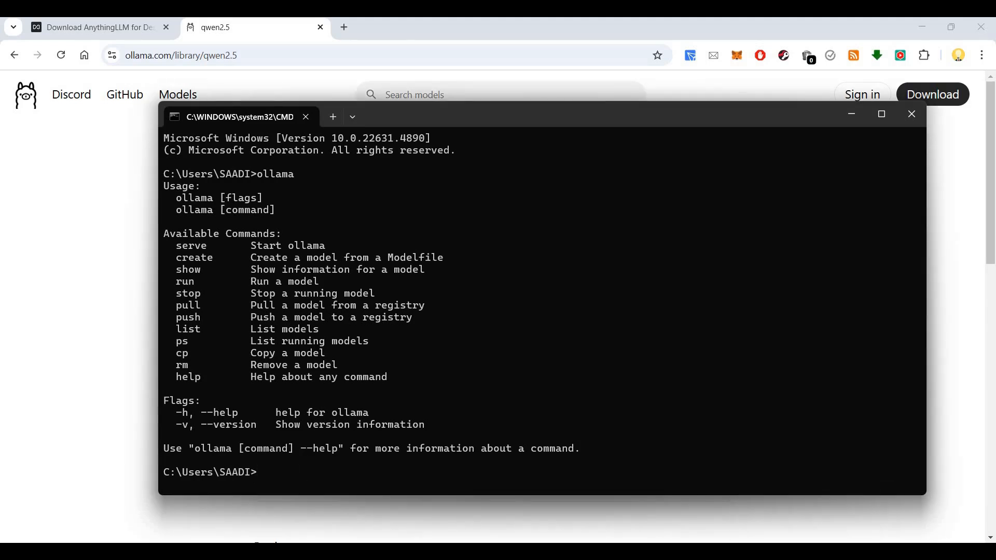
type("serve")
key("Return")
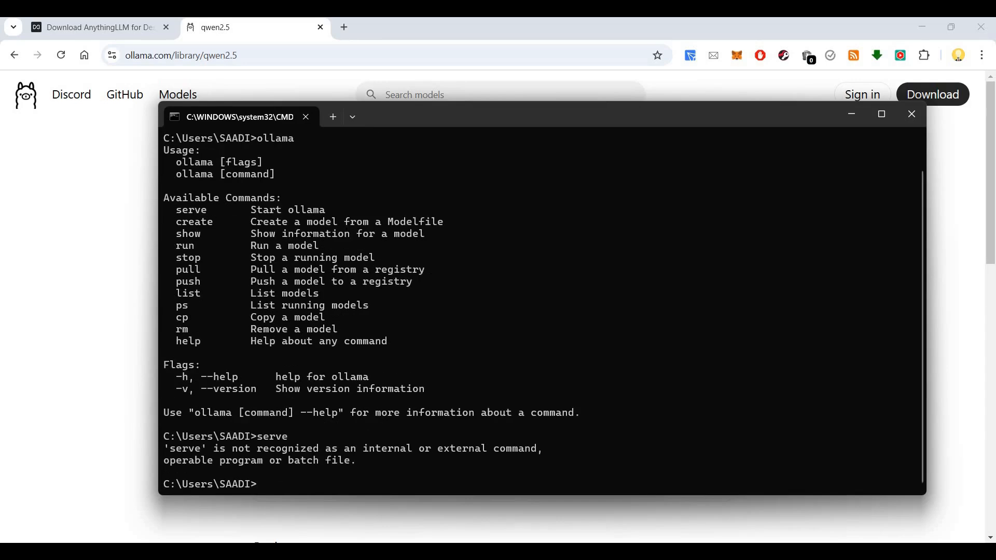
type("serve ollama")
key("Return")
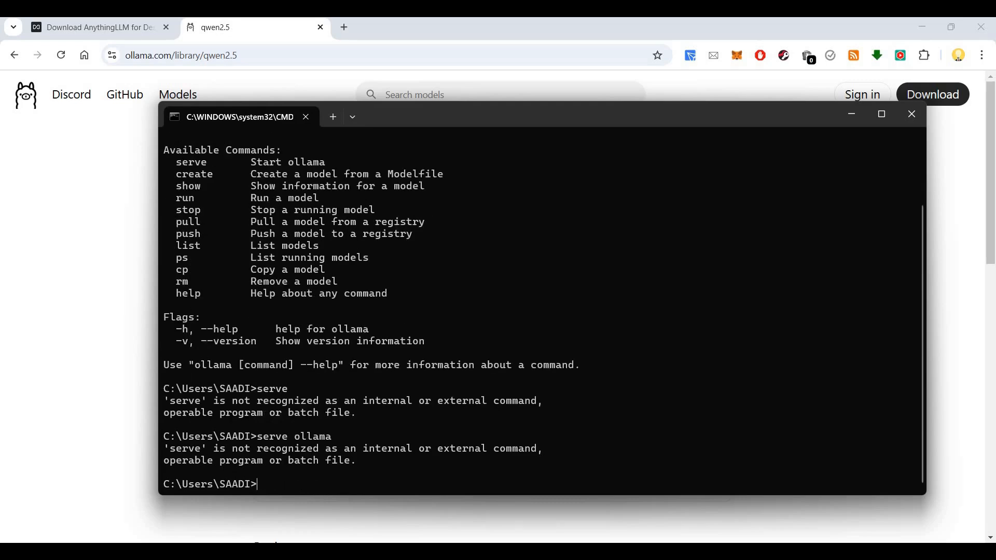
type("ollama server")
key("Return")
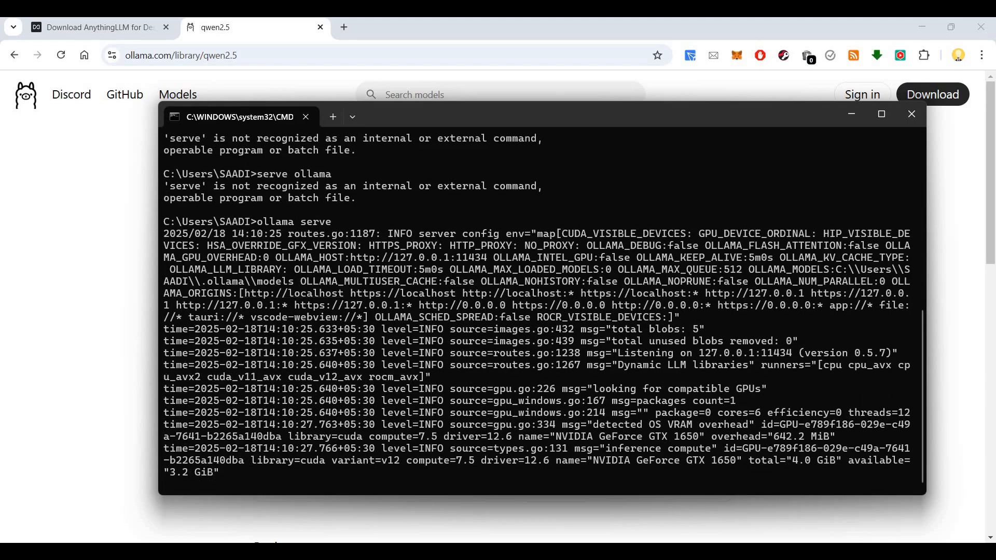
Step: Review the server log showing 127.0.0.1:11434 and the GTX 1650 GPU, then close the command window
left_click(731, 536)
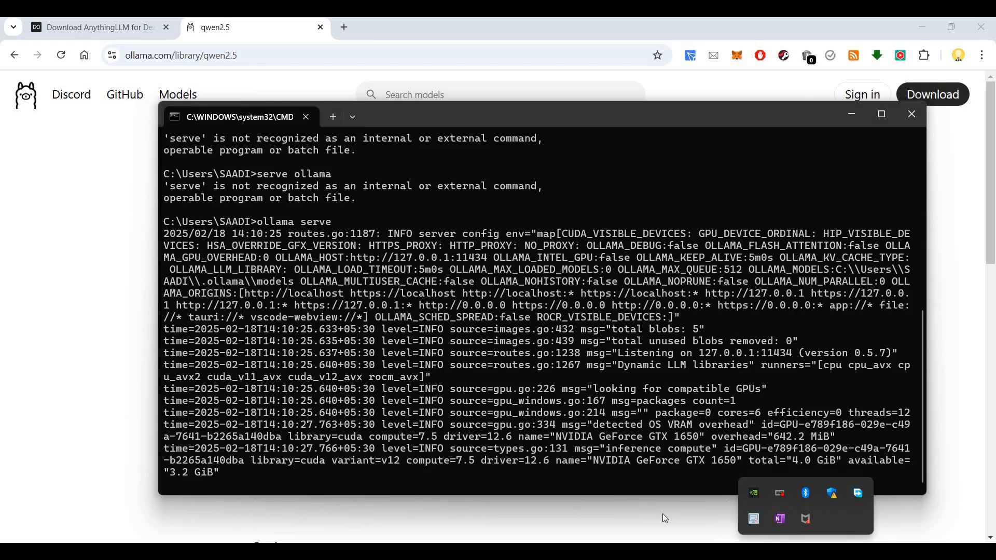
left_click(674, 549)
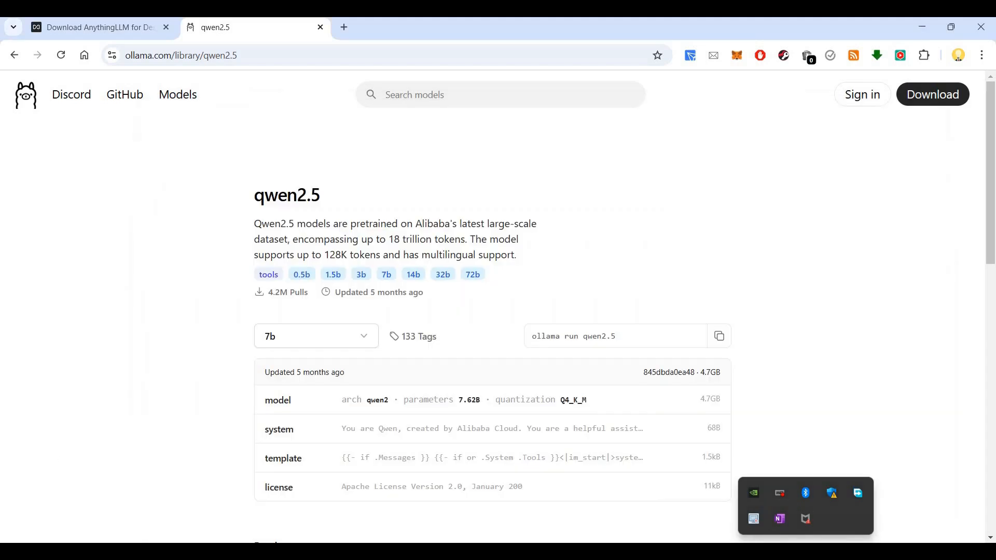
key("alt+Tab")
scroll(525, 364, "up", 2)
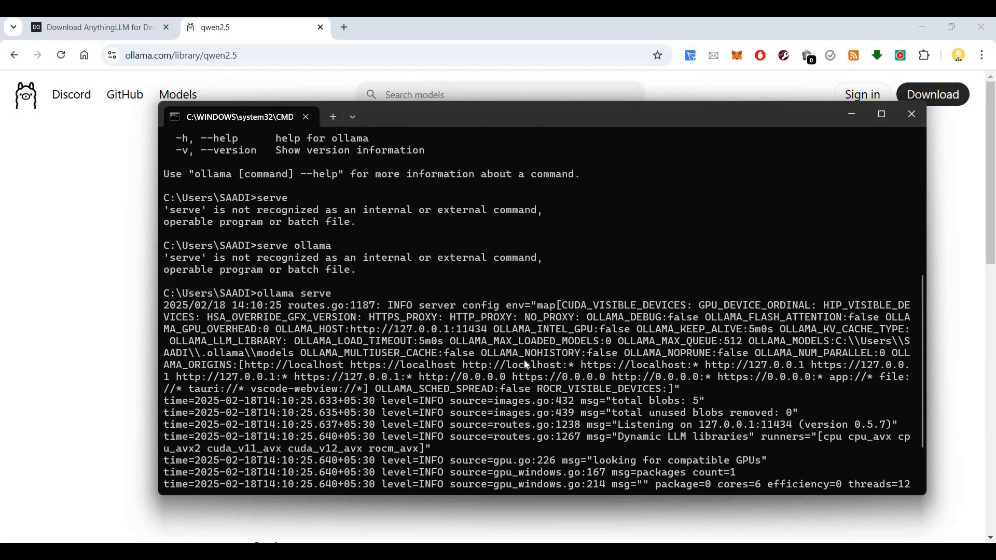
scroll(524, 364, "down", 2)
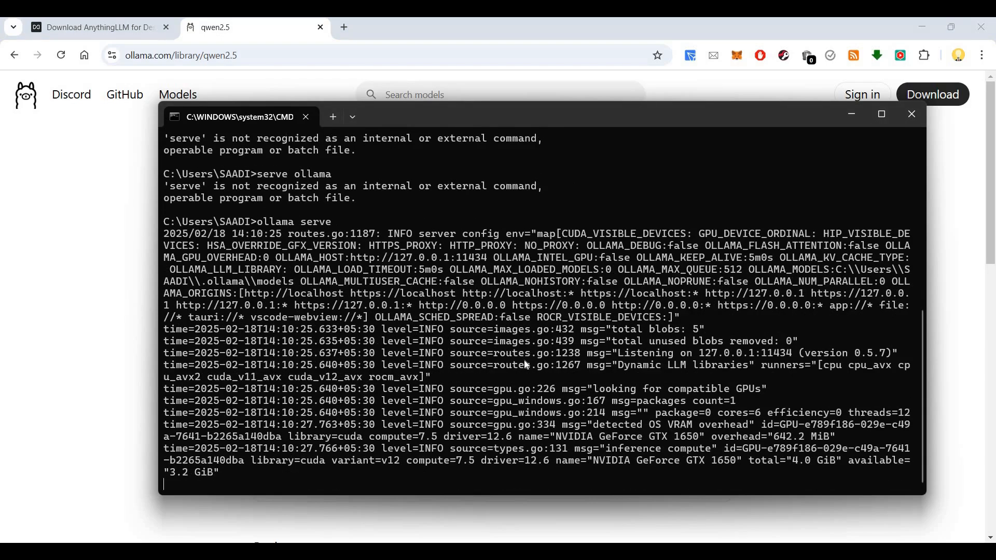
scroll(524, 364, "up", 8)
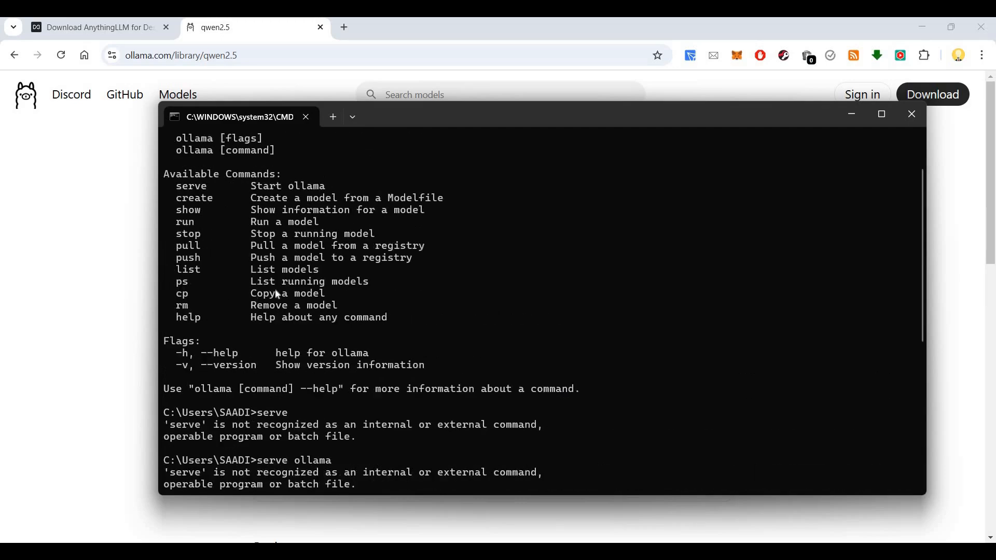
key("Return")
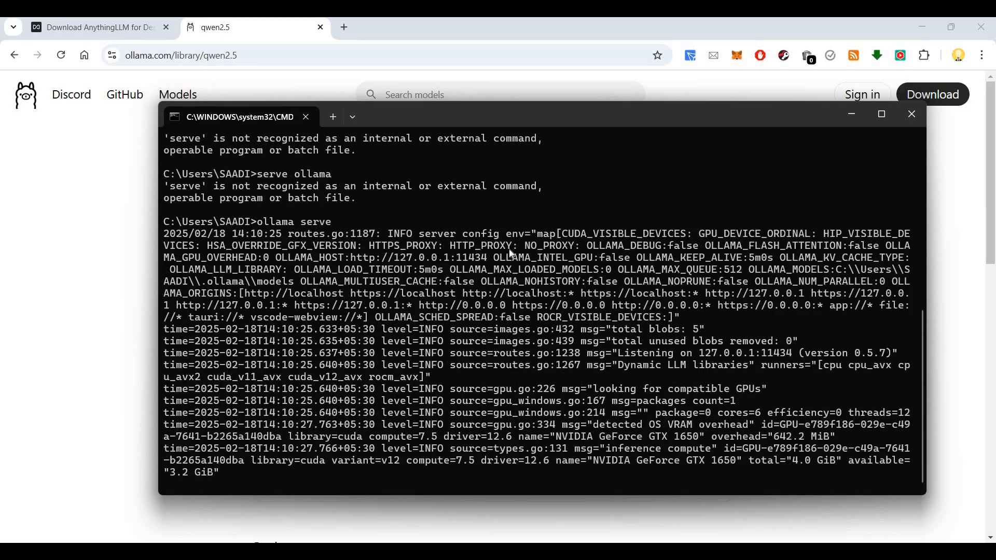
scroll(507, 252, "up", 8)
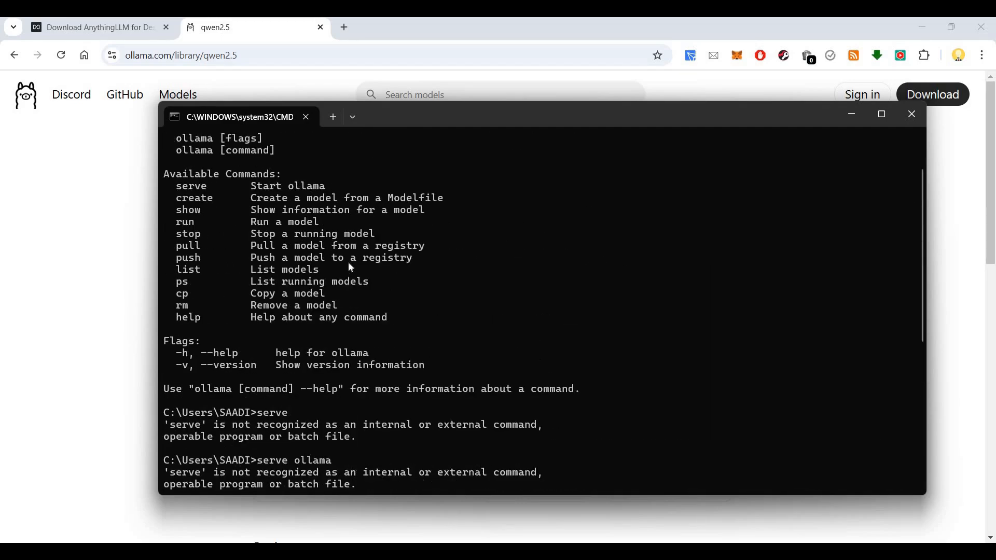
scroll(351, 268, "down", 8)
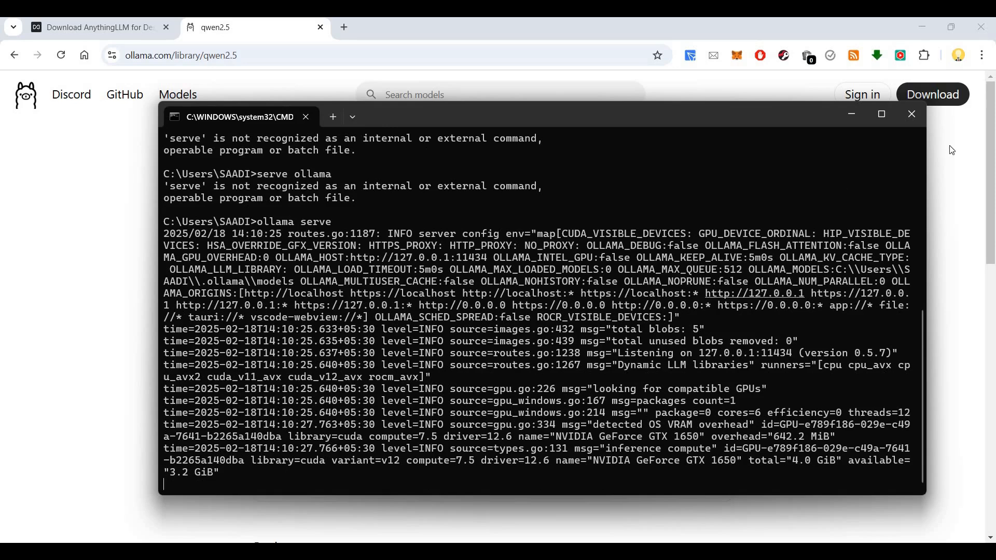
left_click(901, 116)
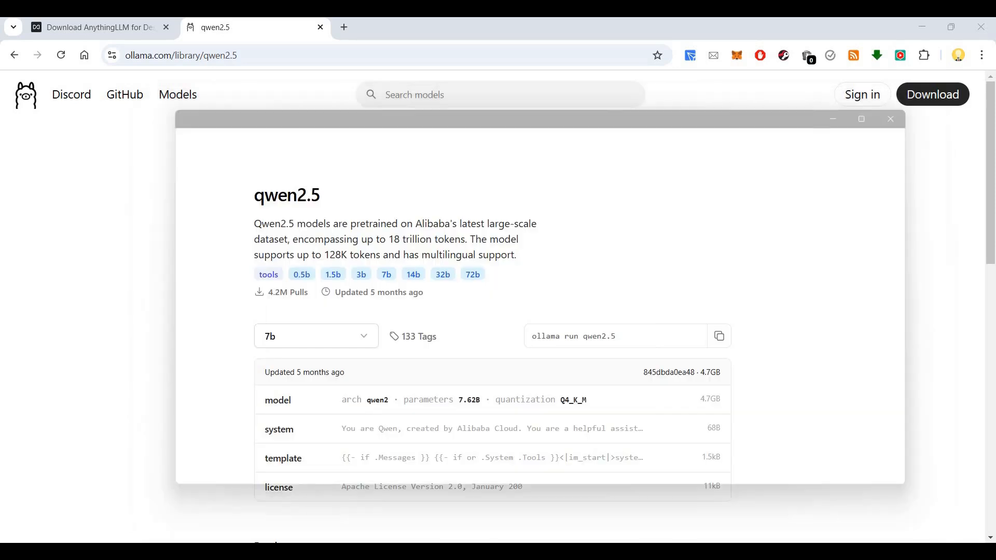
Step: Open a fresh Command Prompt and run ollama to list its commands
key("super+r")
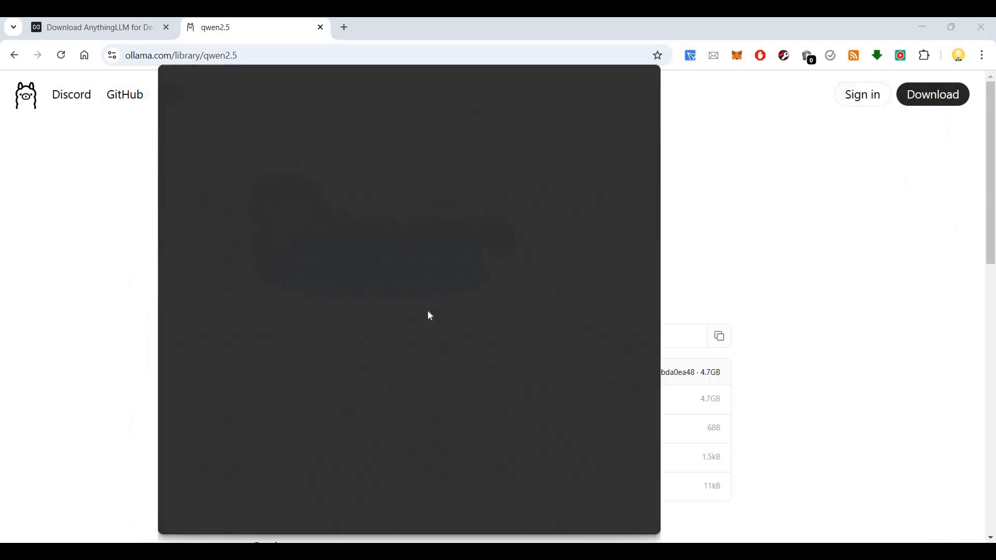
key("Return")
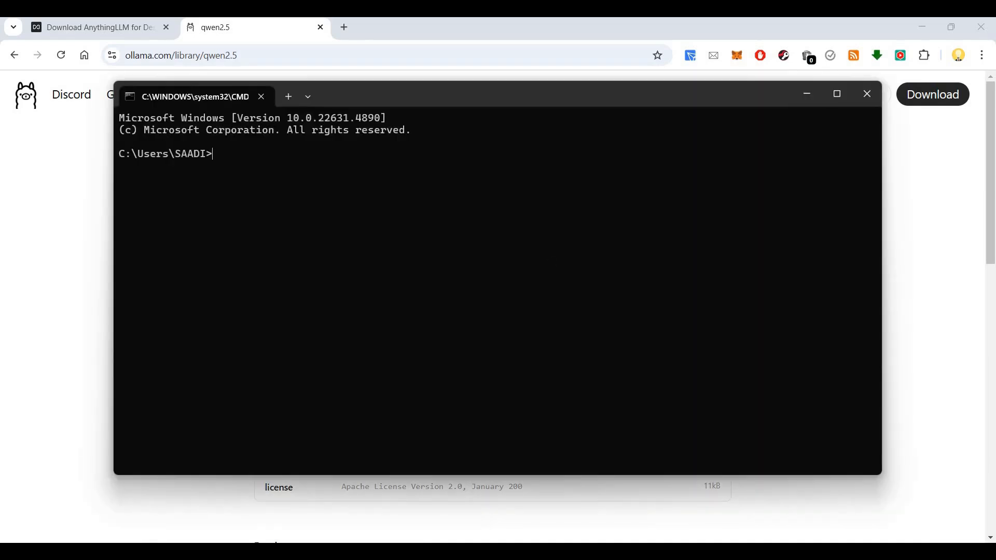
type("ollama")
key("Return")
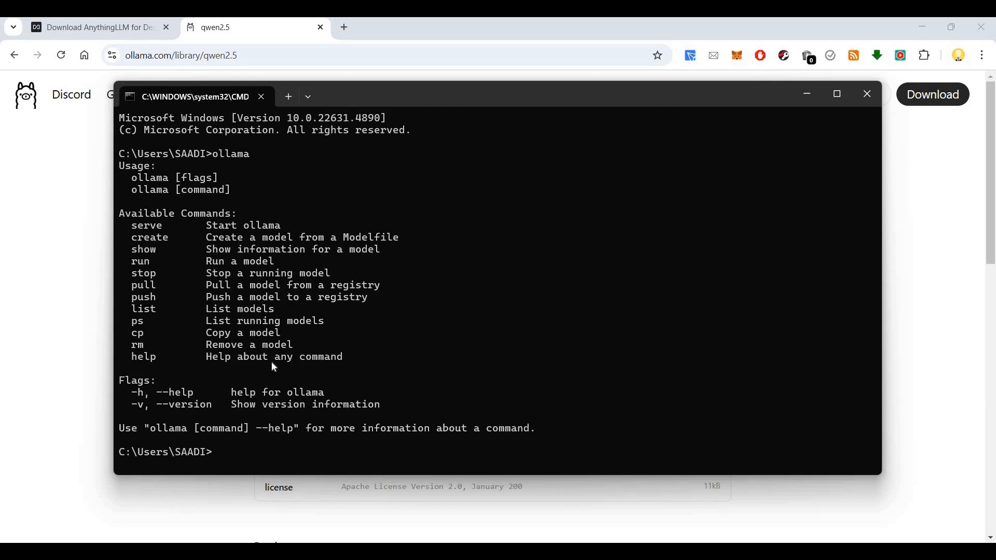
Step: Begin an rm command and select the qwen2.5 name from the model page heading
type("m")
key("alt+Tab")
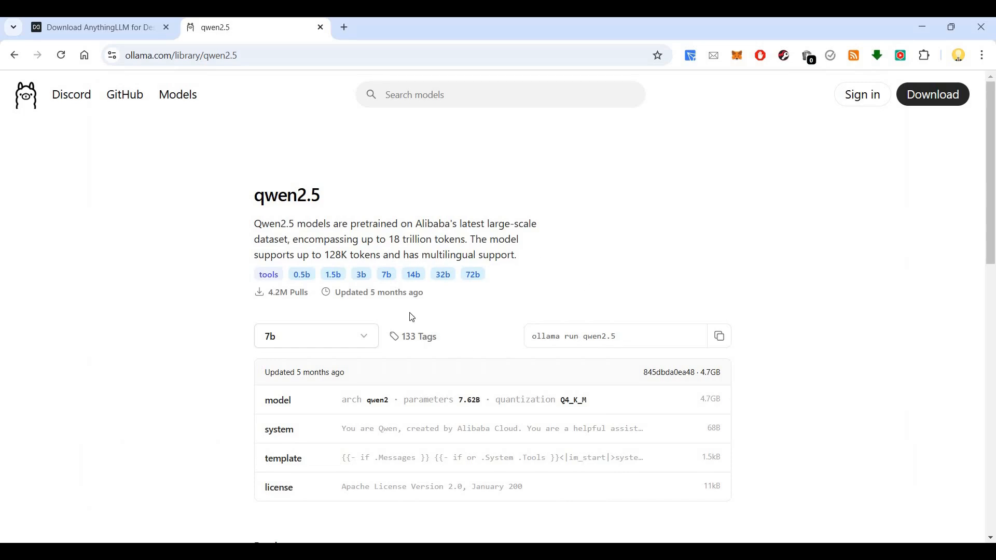
left_click_drag(320, 196, 255, 196)
key("ctrl+c")
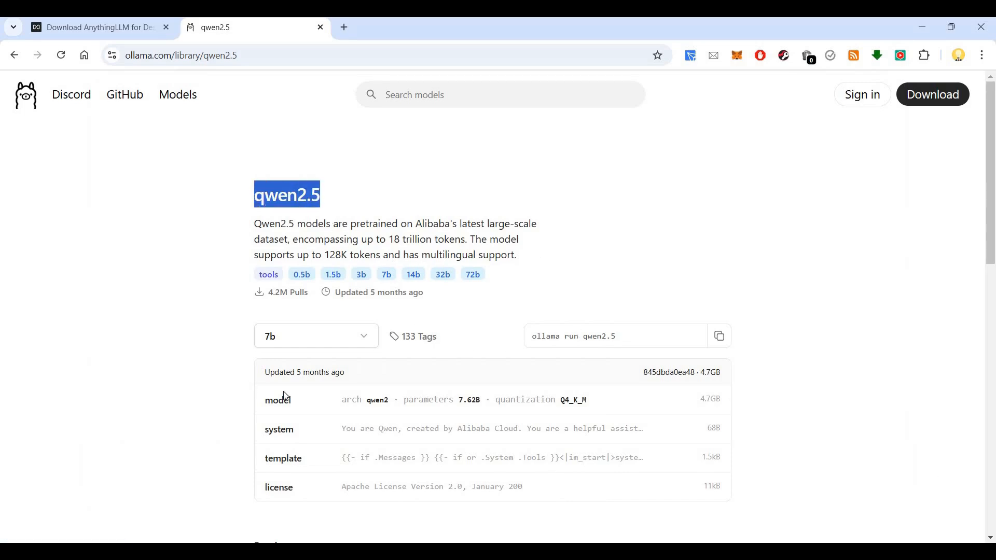
key("alt+Tab")
Step: Try removing qwen2.5, then list the installed Ollama models with ollama list
key("ctrl+v")
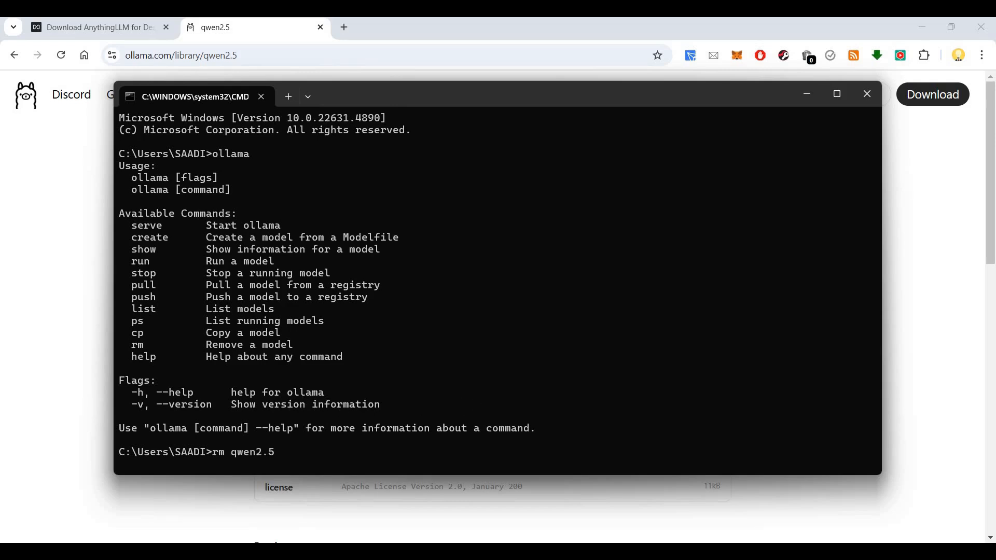
key("Return")
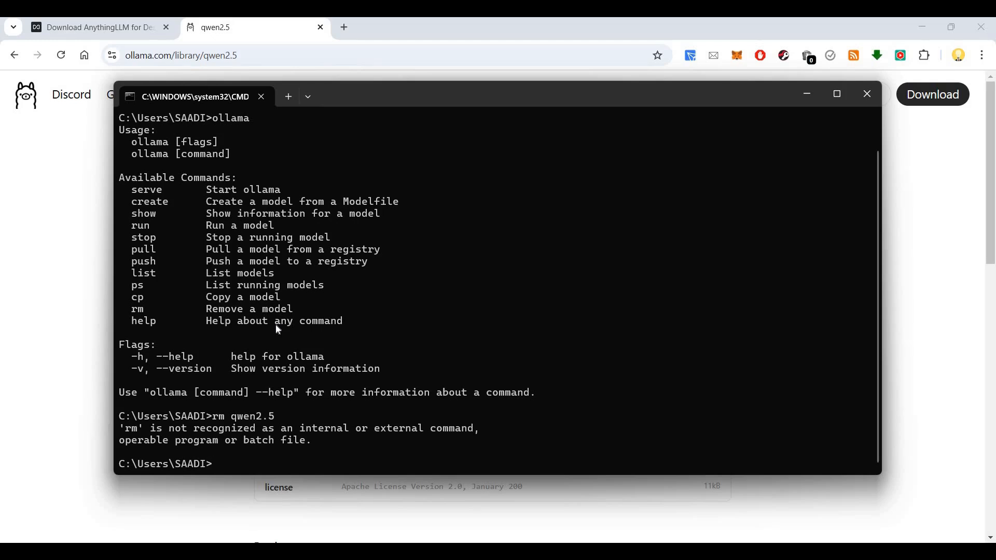
type("ollama list")
key("Return")
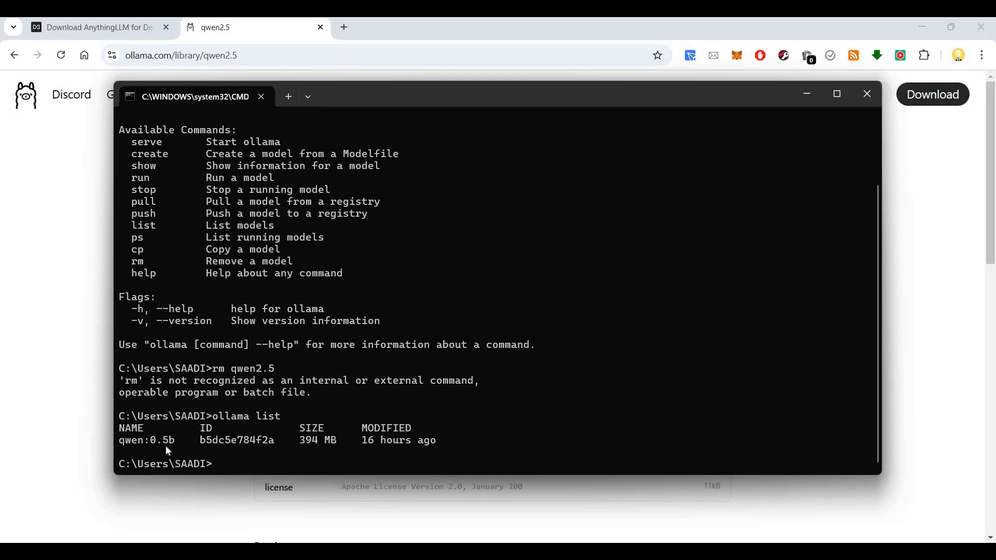
Step: Delete the 394 MB qwen:0.5b model with ollama rm qwen:0.5b
left_click_drag(175, 441, 124, 444)
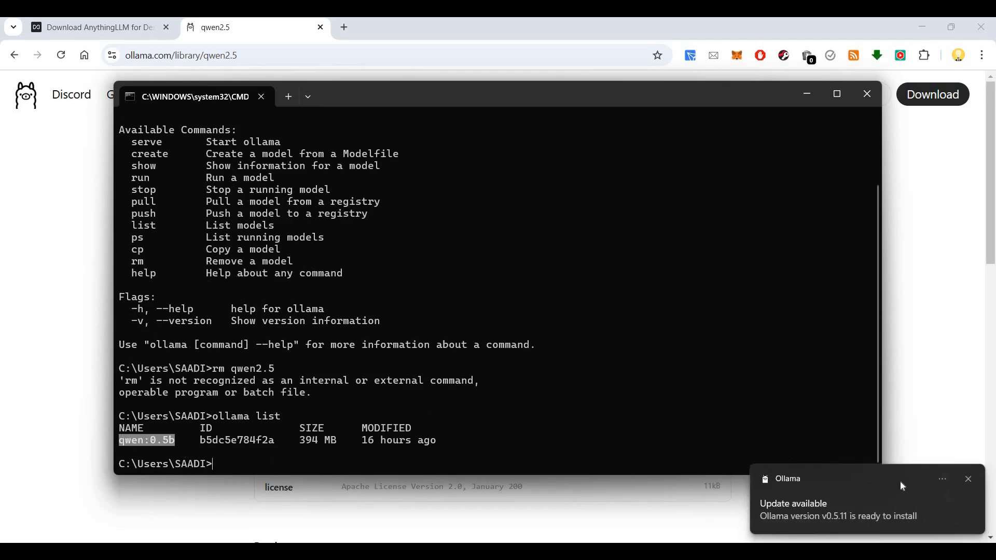
key("ctrl+c")
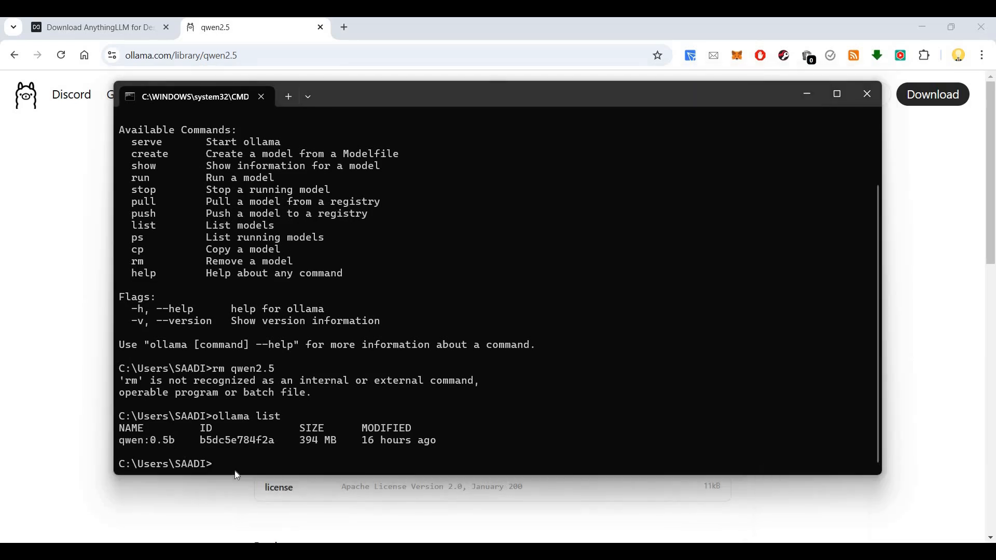
left_click(235, 471)
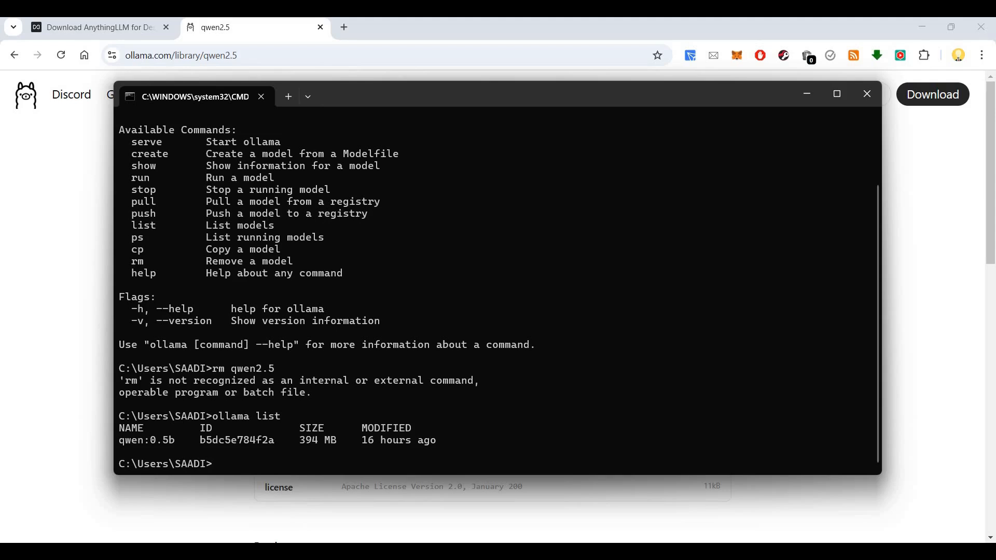
type("ollama rm")
key("ctrl+v")
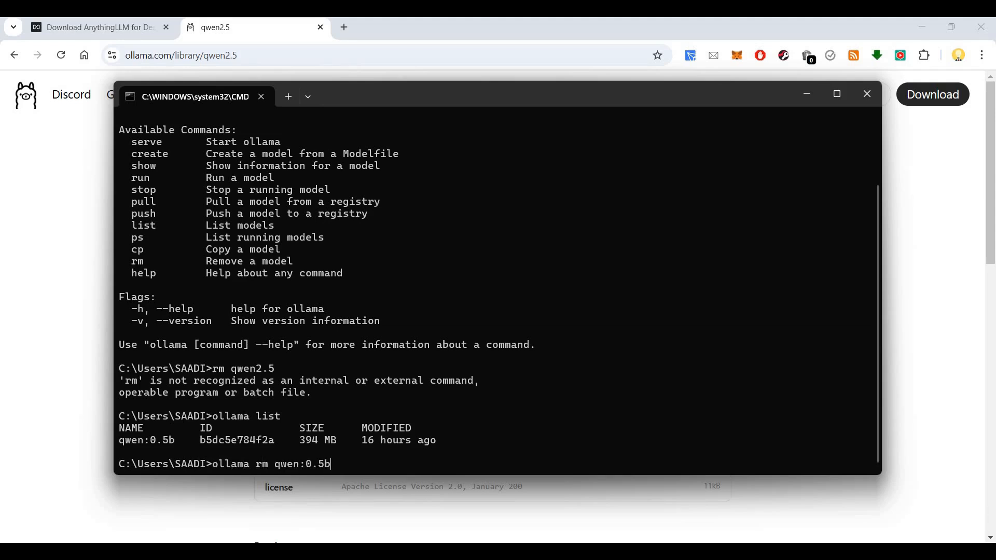
key("Return")
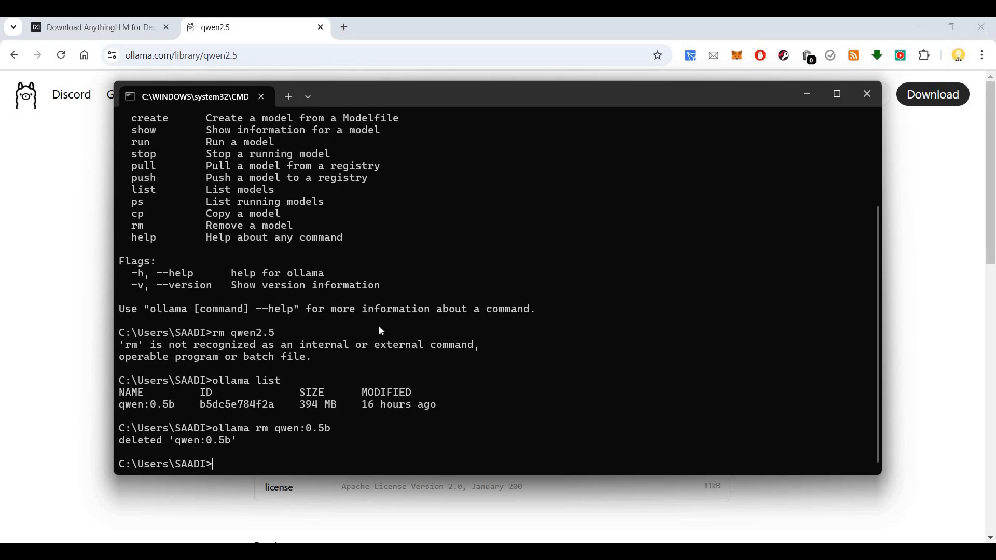
Step: Open the 398MB 0.5b variant of qwen2.5 and copy its tag qwen2.5:0.5b
left_click(149, 326)
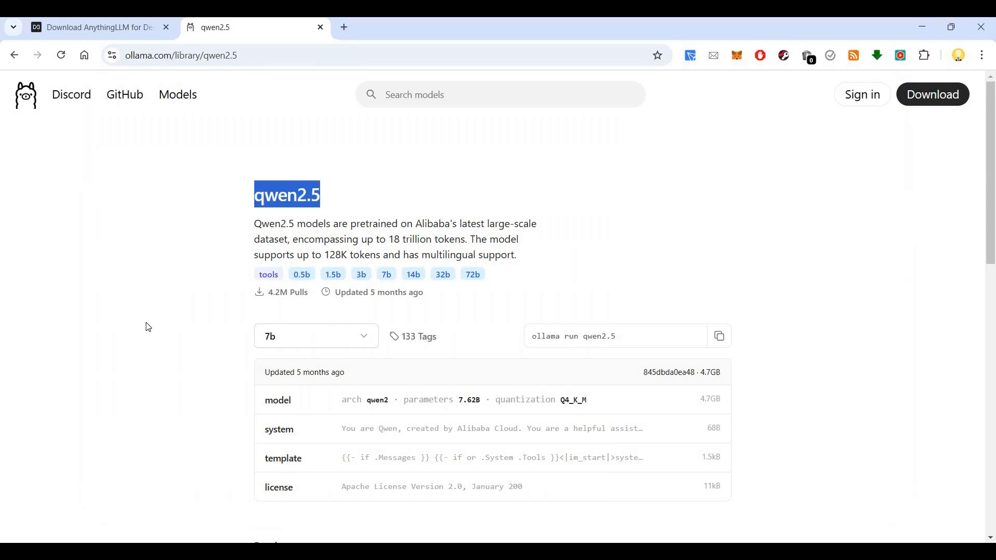
left_click(296, 322)
scroll(296, 322, "down", 1)
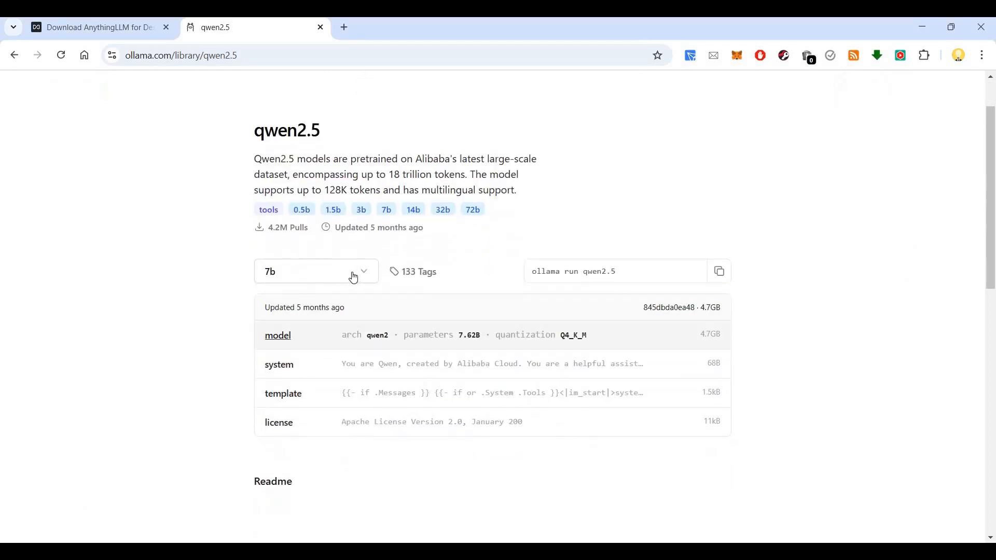
left_click(353, 277)
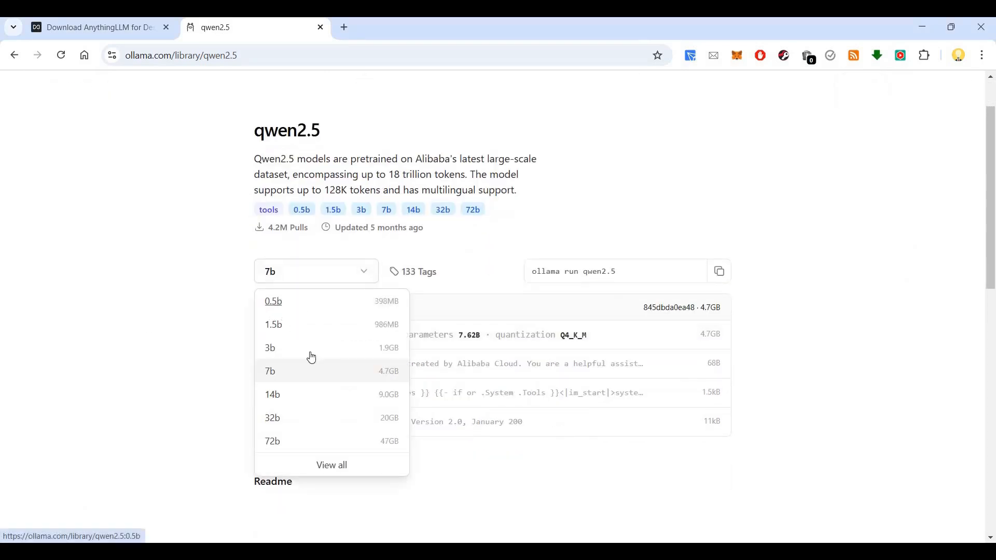
left_click(281, 308)
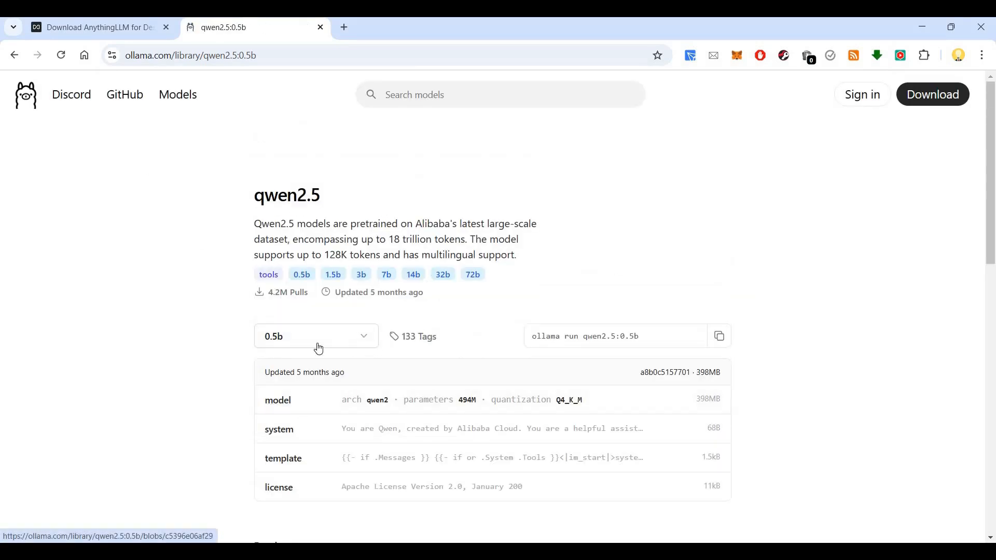
left_click(104, 28)
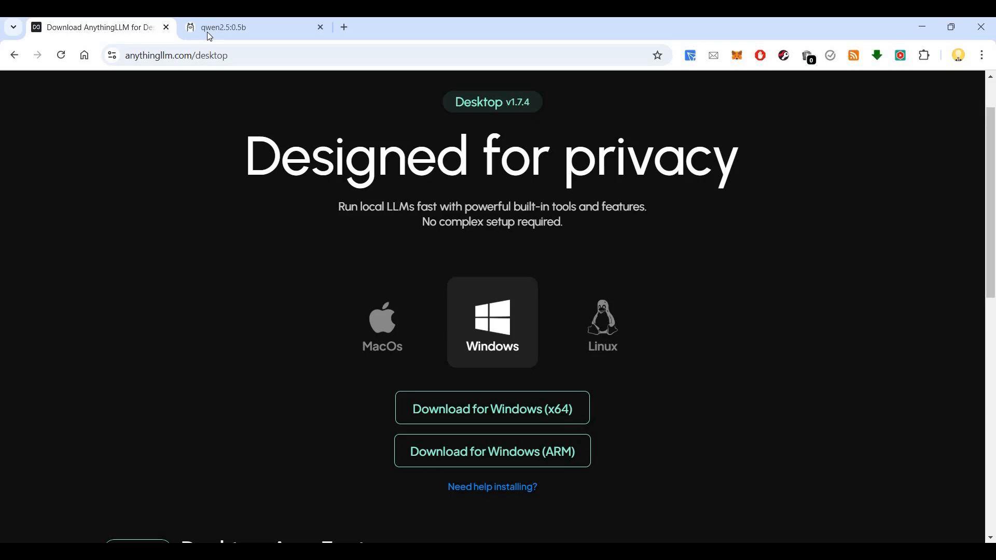
left_click(218, 27)
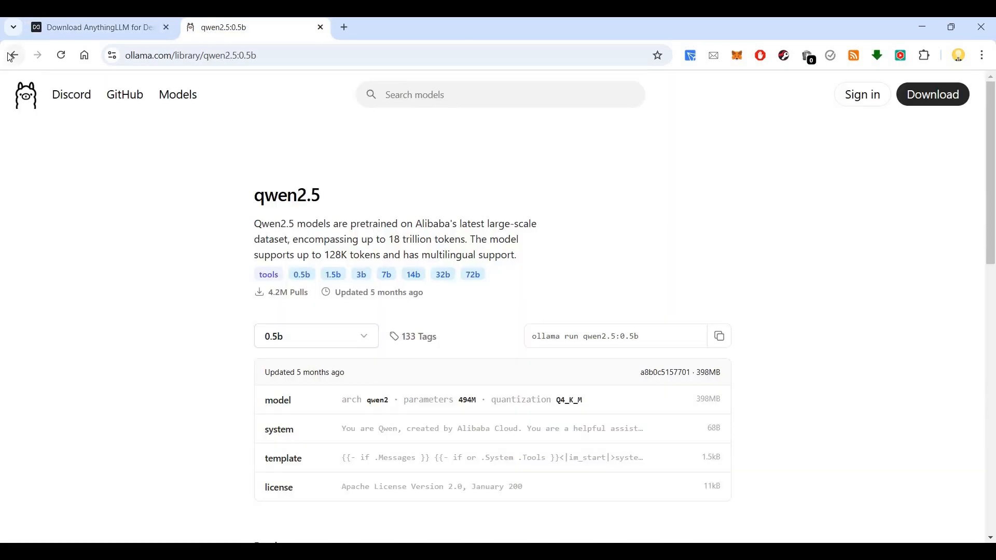
left_click(14, 55)
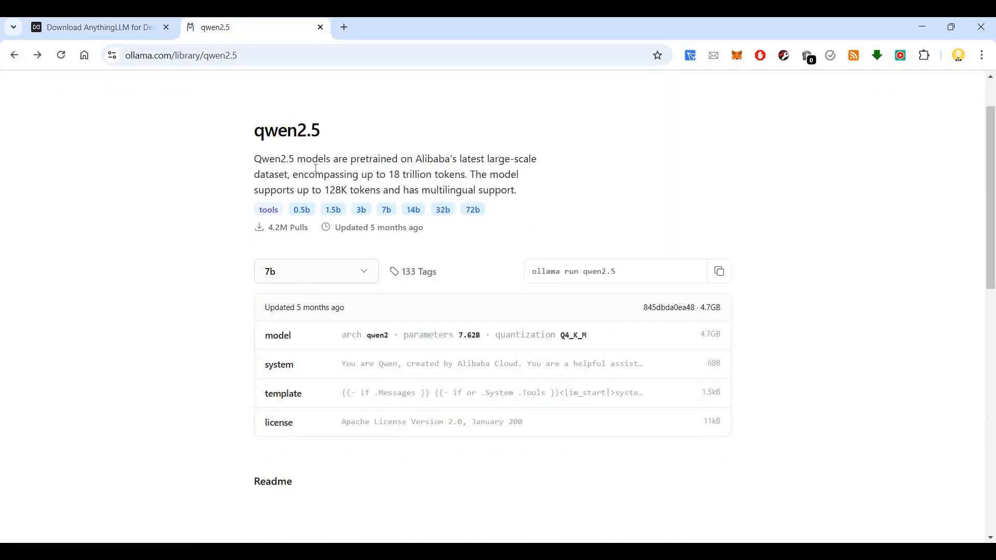
left_click(362, 281)
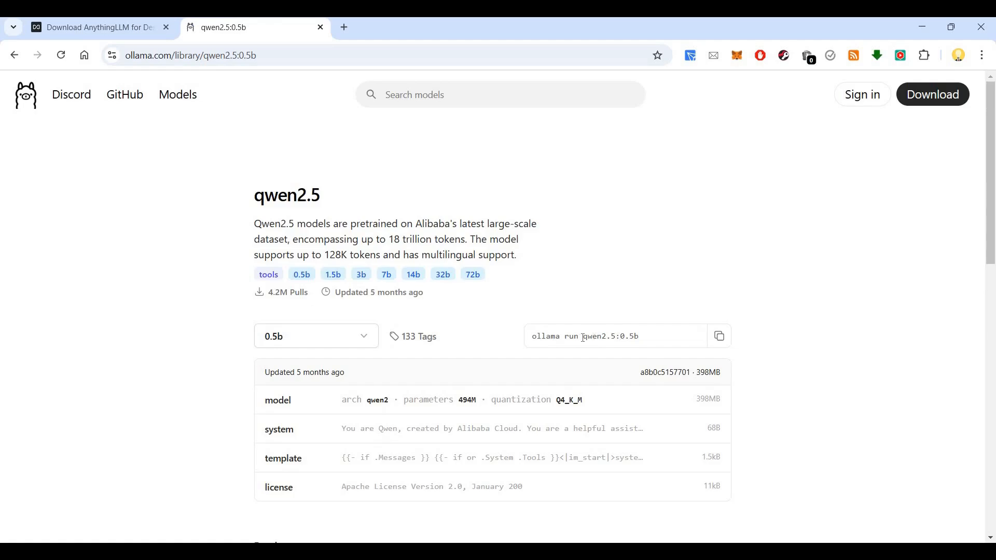
double_click(645, 336)
key("ctrl+c")
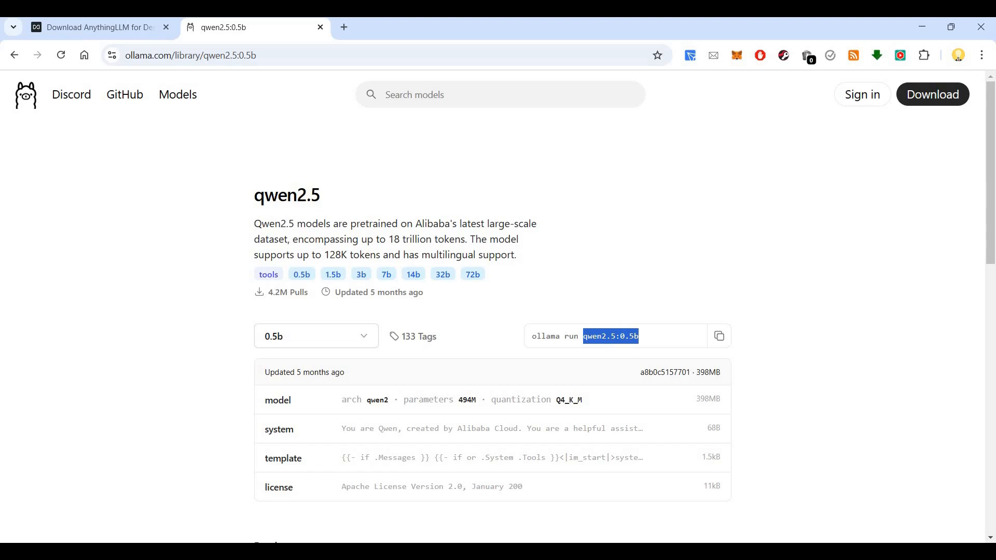
key("alt+Tab")
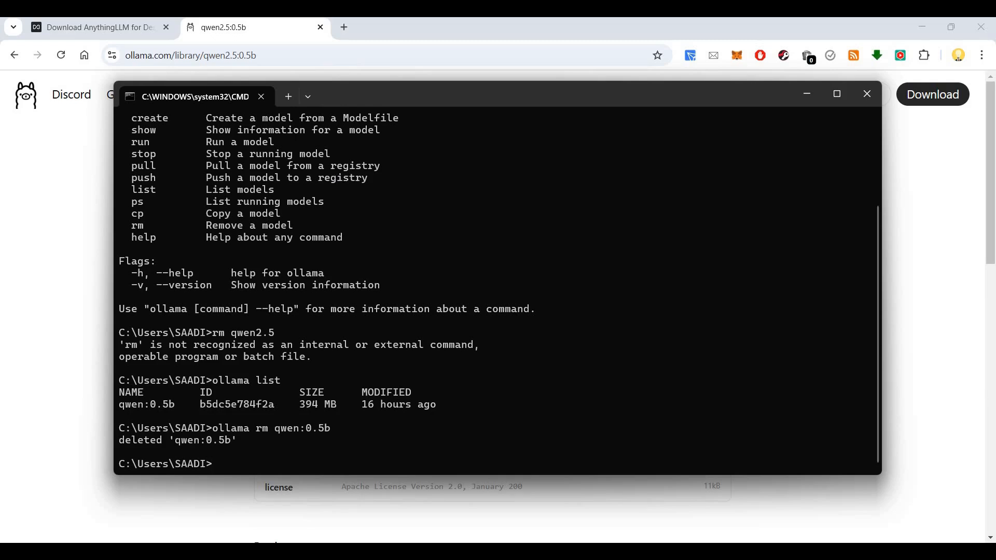
Step: Pull qwen2.5:0.5b with ollama pull, returning to the model page while it downloads
type("ollama pull")
key("ctrl+v")
key("Return")
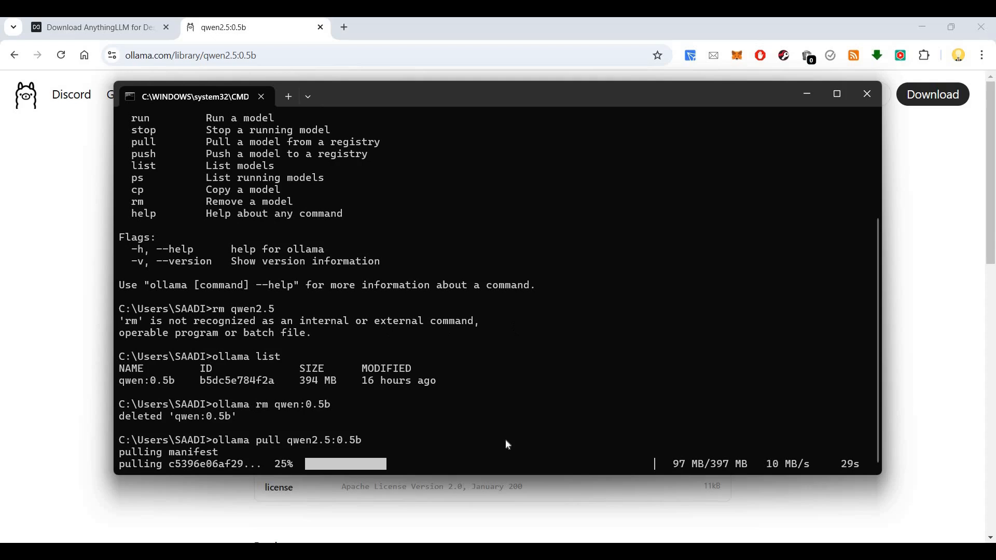
key("alt+Tab")
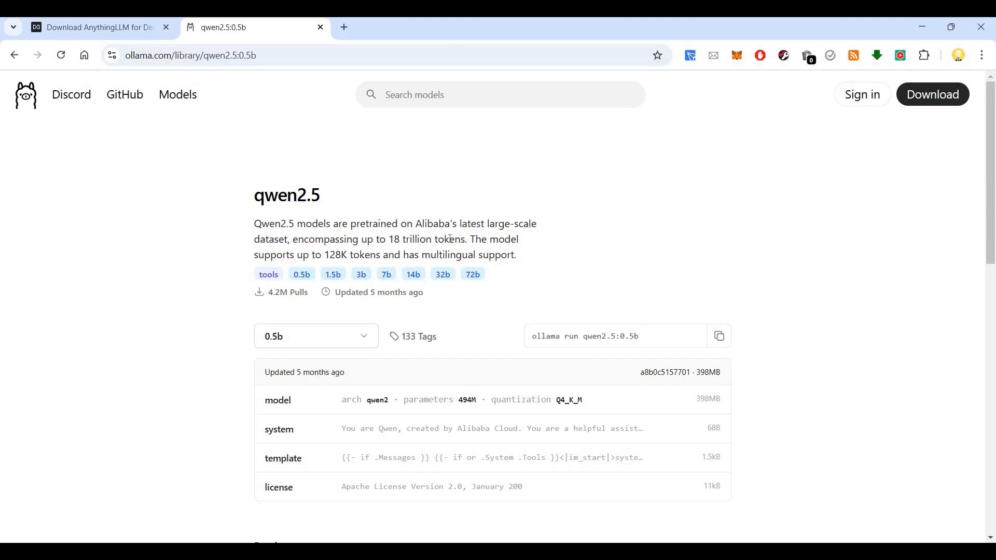
Step: Look over the qwen2.5 model size options in the size dropdown
left_click(353, 347)
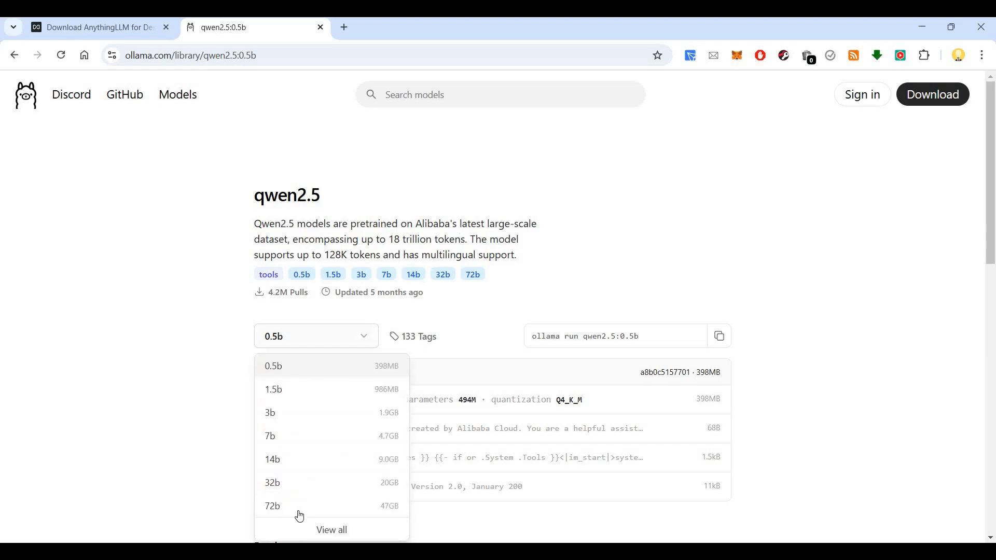
scroll(312, 476, "down", 1)
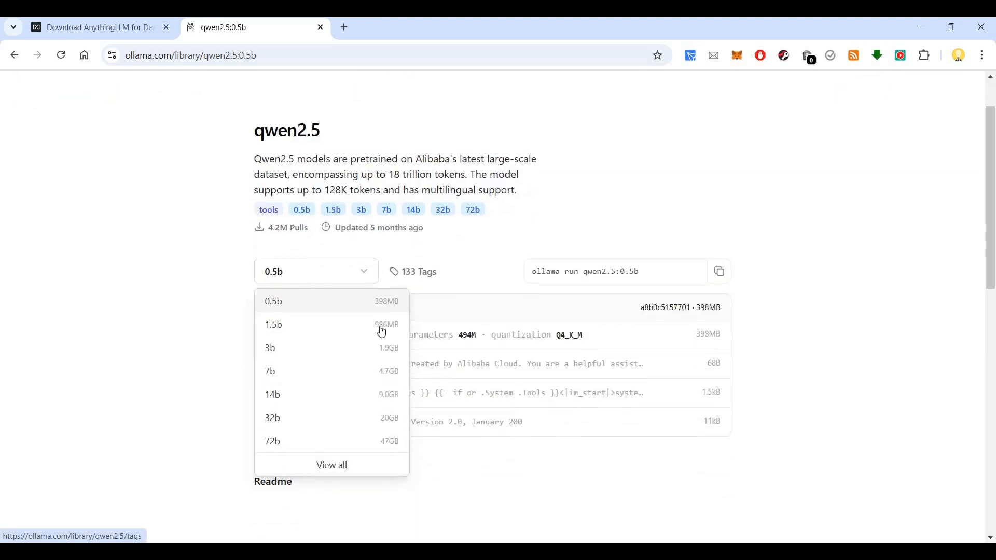
left_click(235, 290)
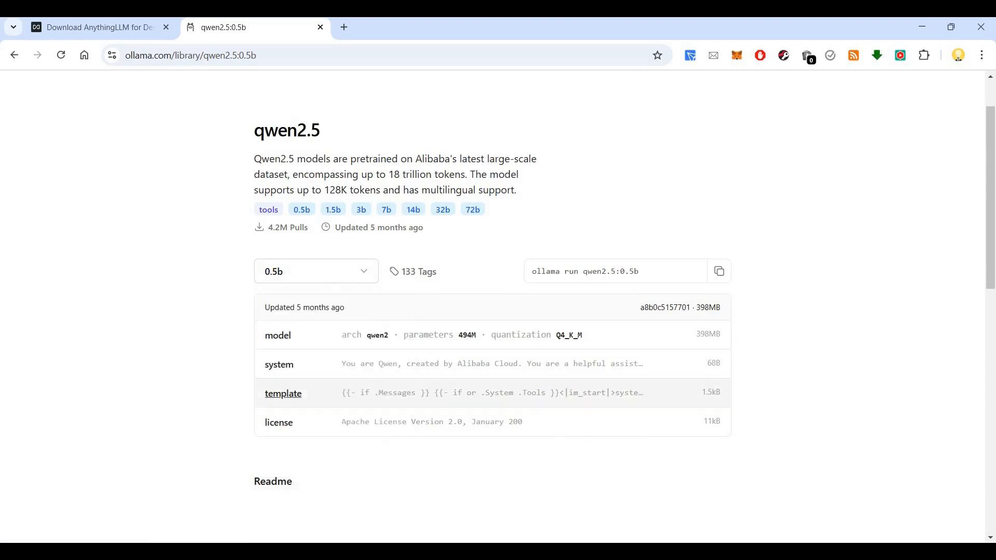
Step: Check the pull progress, then show the downloaded AnythingLLMDesktop.exe (292 MB) in Free Download Manager
key("alt+Tab")
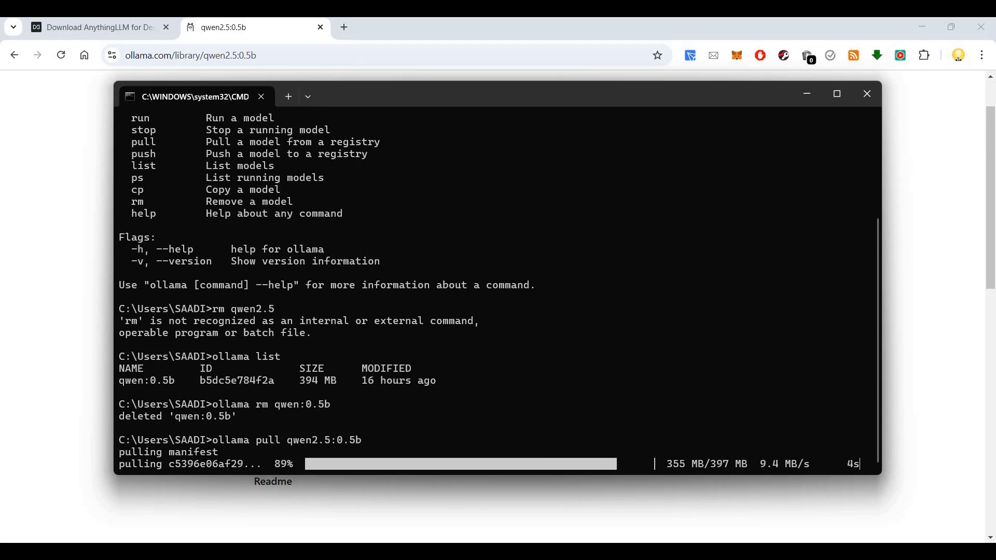
key("alt+Tab")
key("alt+Tab")
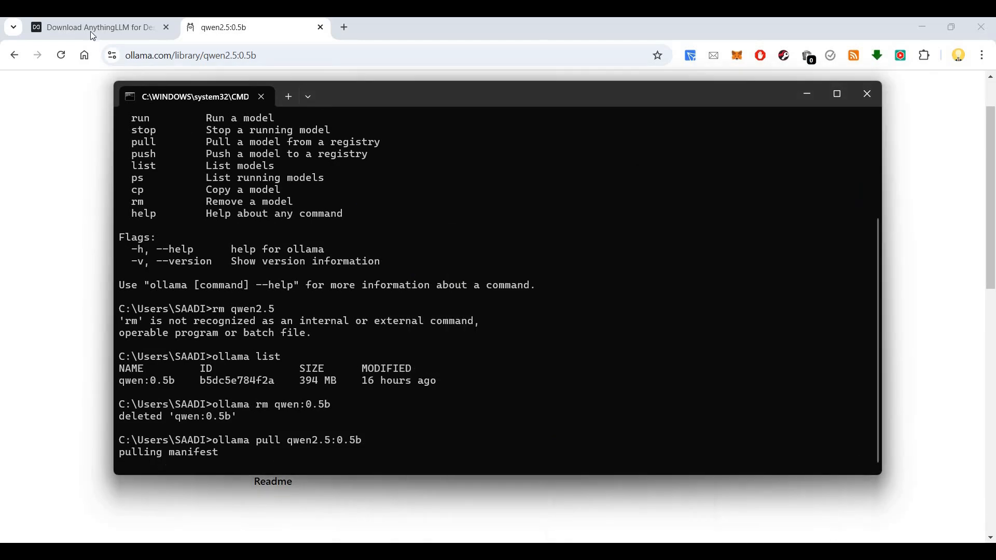
left_click(91, 28)
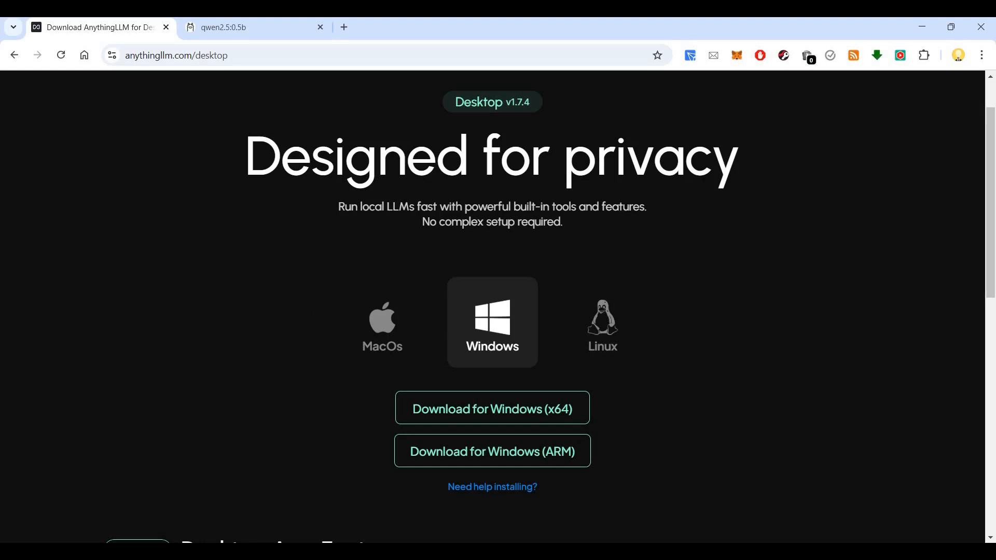
mouse_move(714, 550)
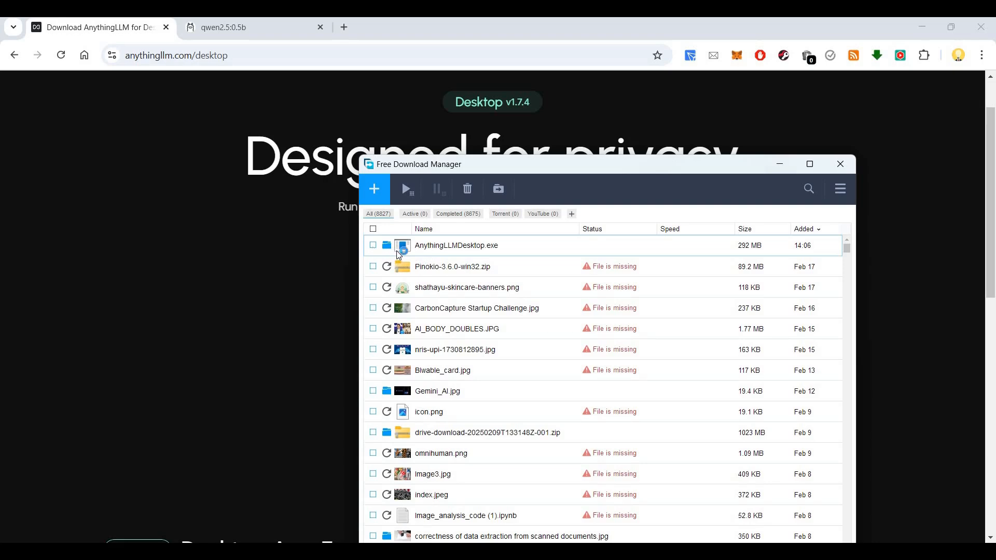
Step: Launch the AnythingLLMDesktop.exe installer and install it for the current user in the default folder
right_click(402, 254)
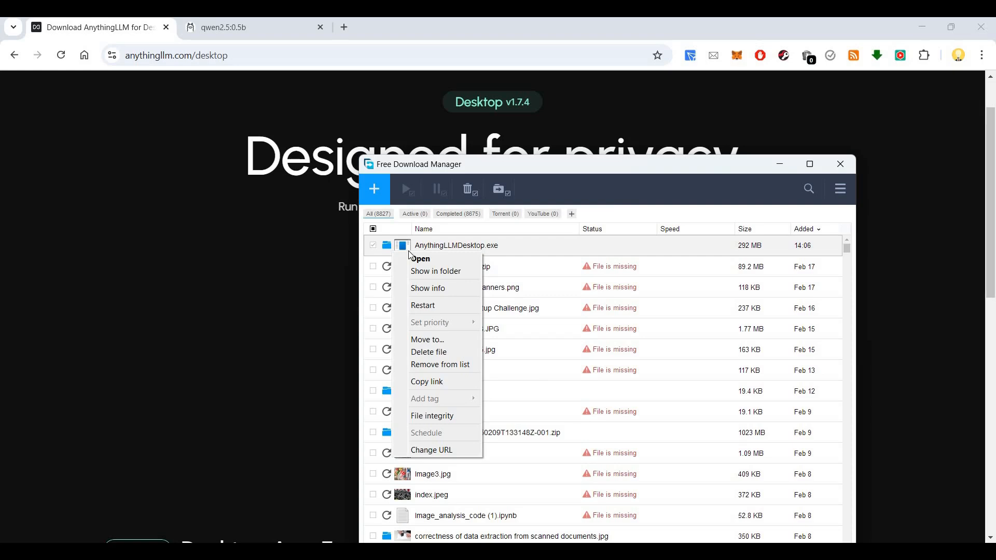
left_click(418, 258)
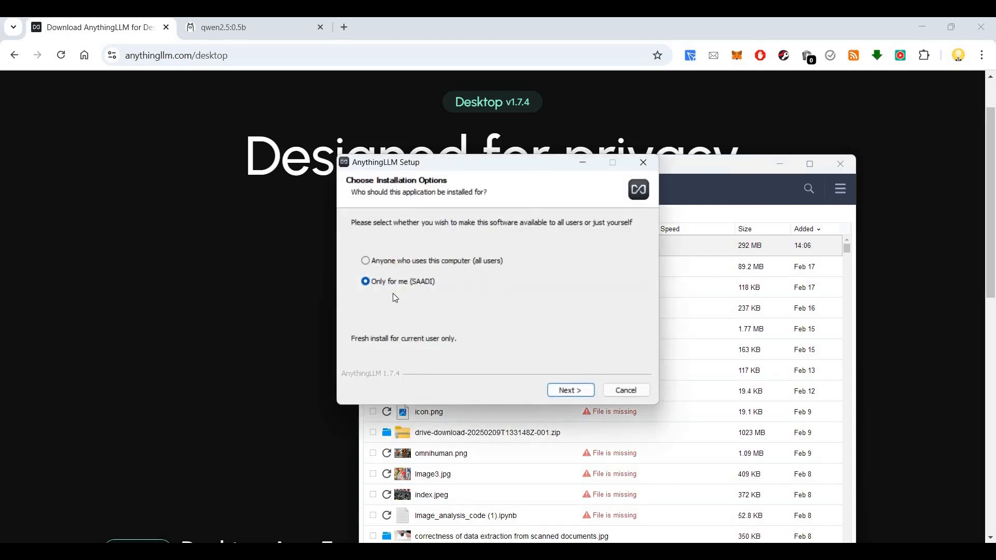
left_click(576, 391)
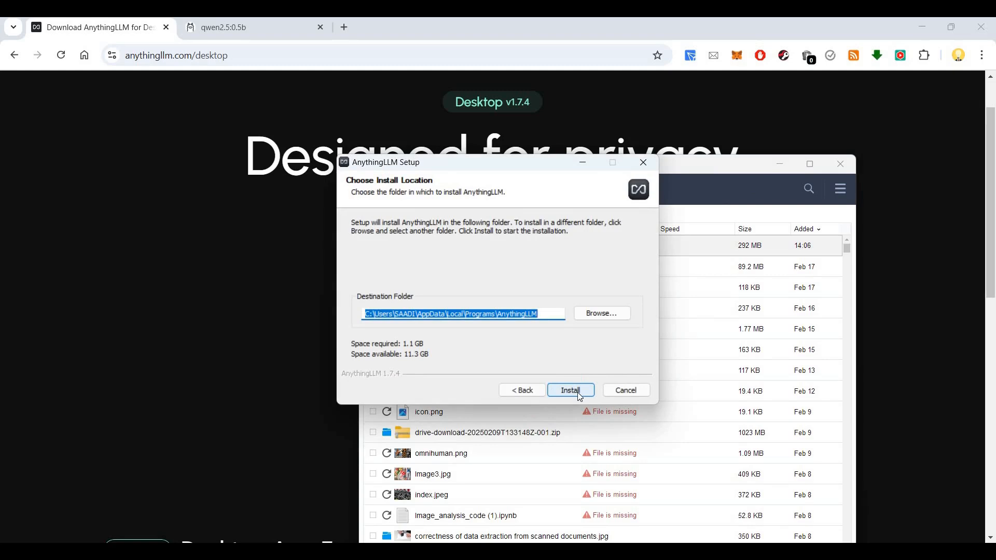
left_click(578, 394)
left_click(776, 171)
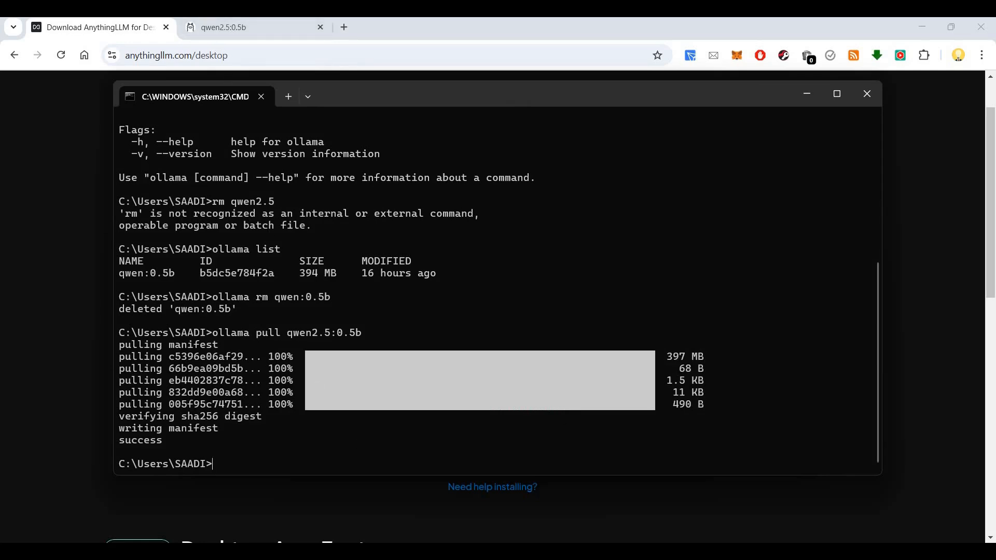
Step: Confirm qwen2.5:0.5b appears in 'ollama list', then start it with 'ollama run qwen2.5:0.5b'
type("ollama list")
key("Return")
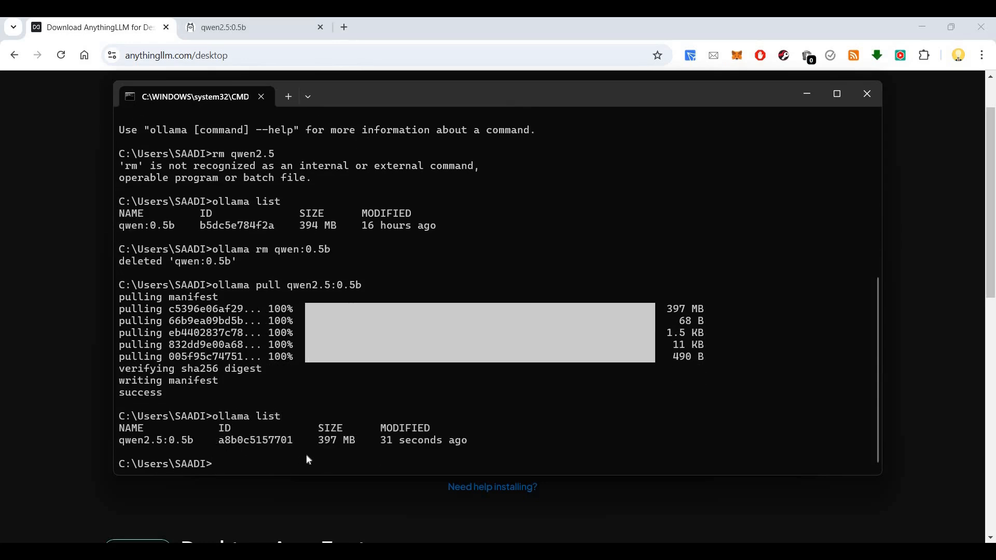
left_click(241, 30)
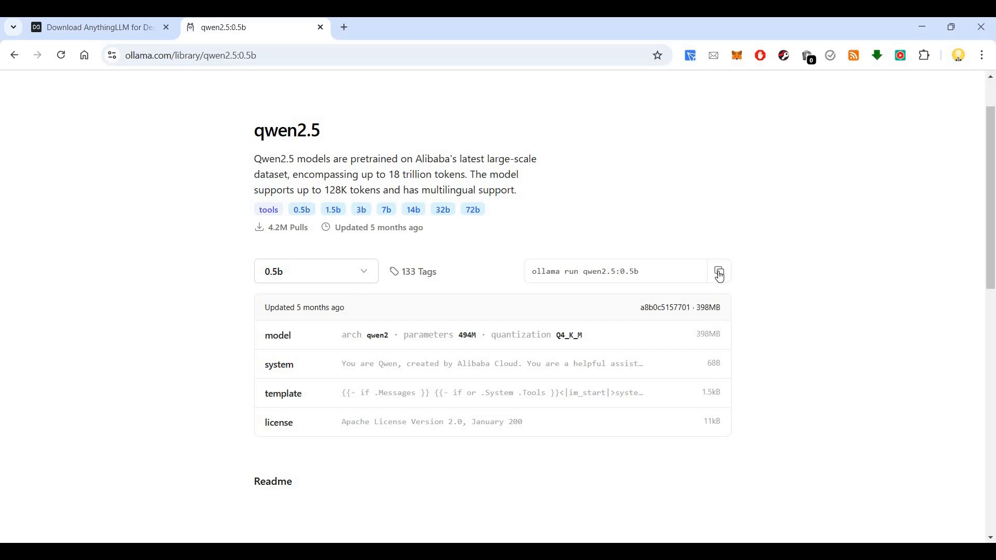
left_click(718, 271)
key("alt+Tab")
key("alt+Tab")
key("ctrl+v")
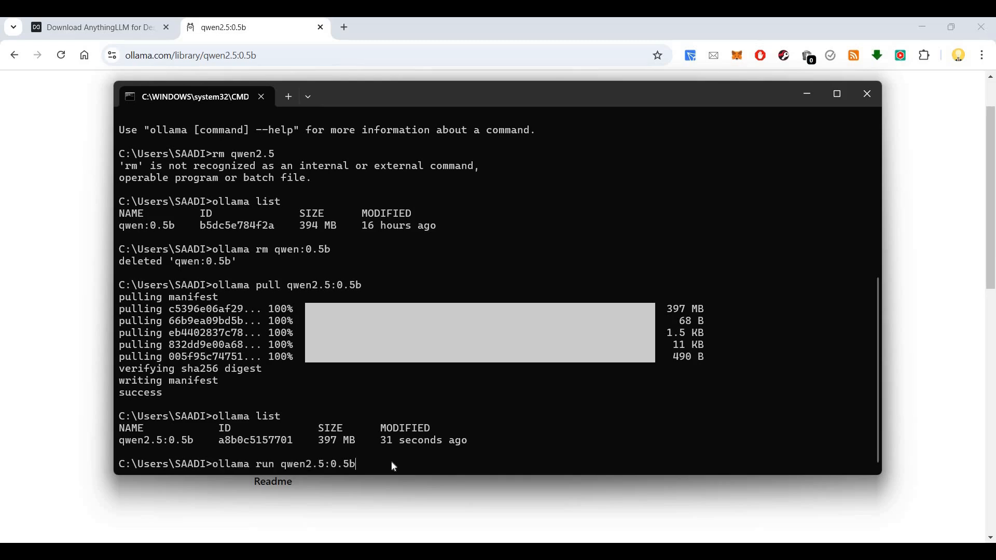
key("Return")
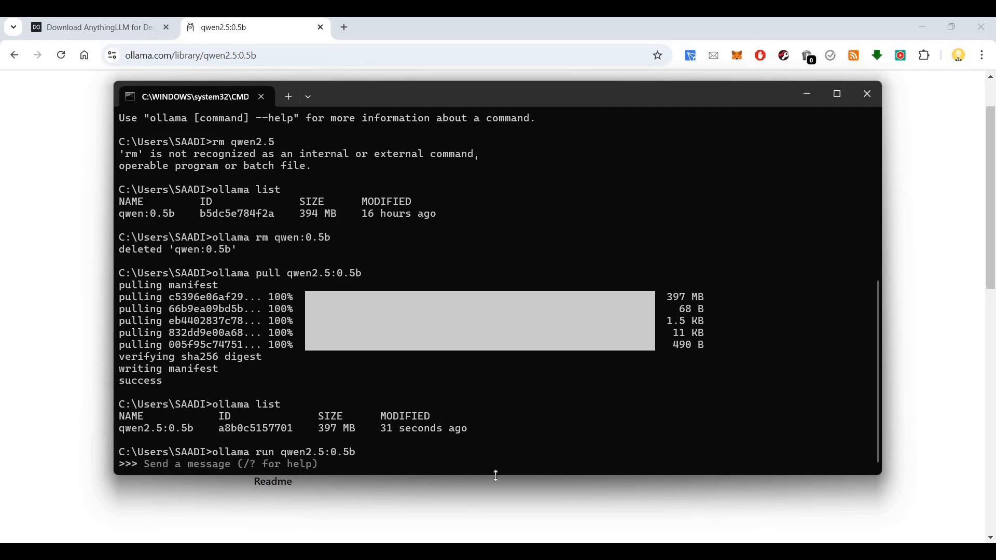
left_click_drag(495, 475, 495, 497)
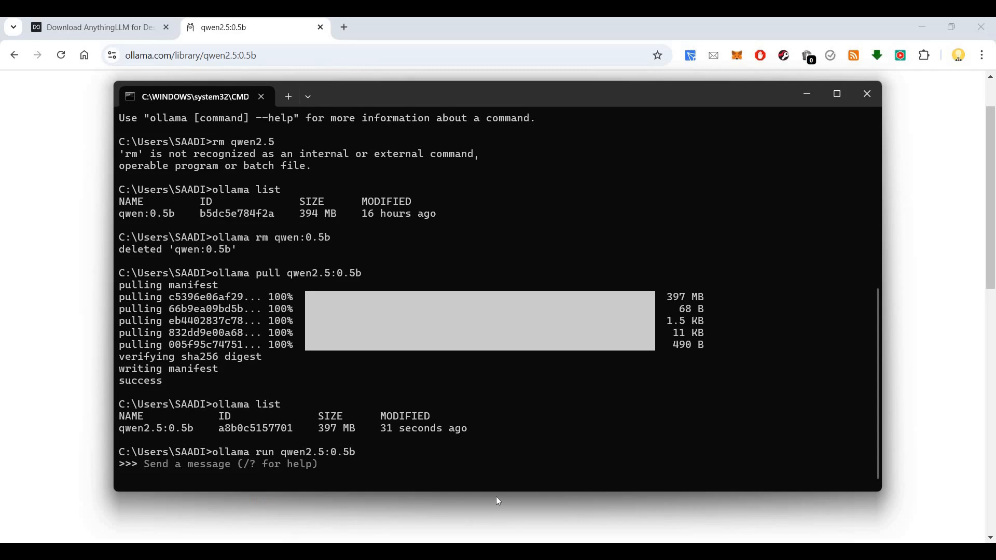
Step: Ask the model for a 100-word description of Bangalore and why it suits IT companies
type("ri")
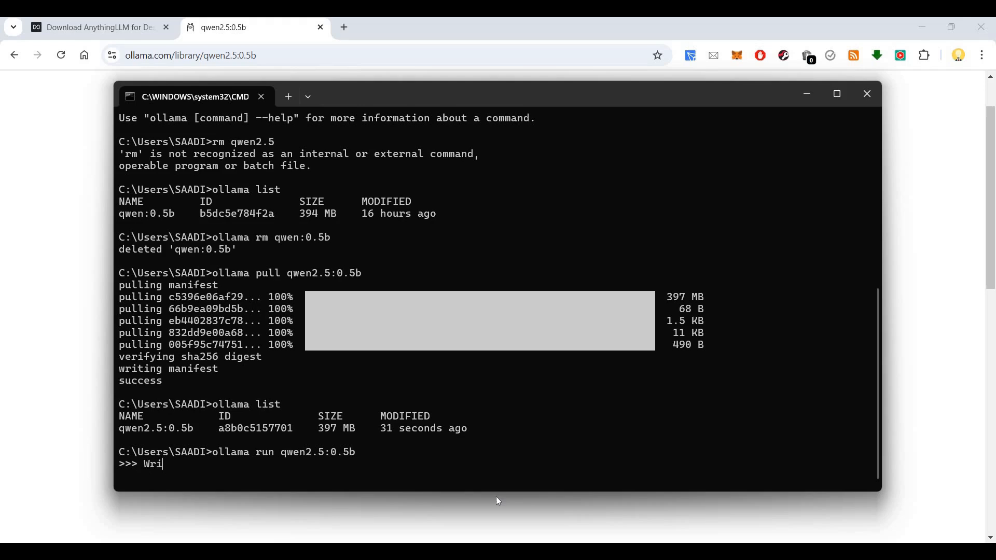
type("te a 100 word descript")
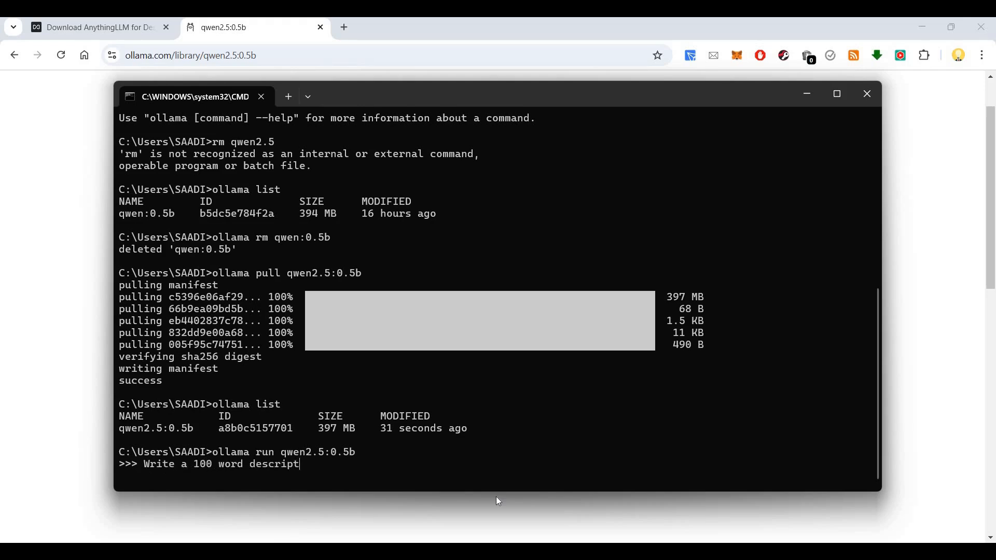
type("ion about Bangalore and")
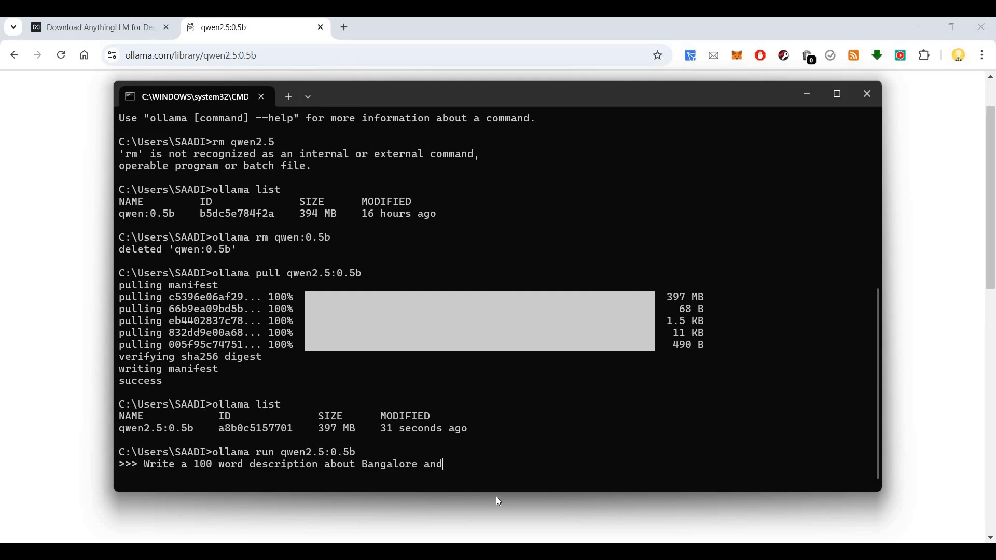
type(" why it is best suitab;le")
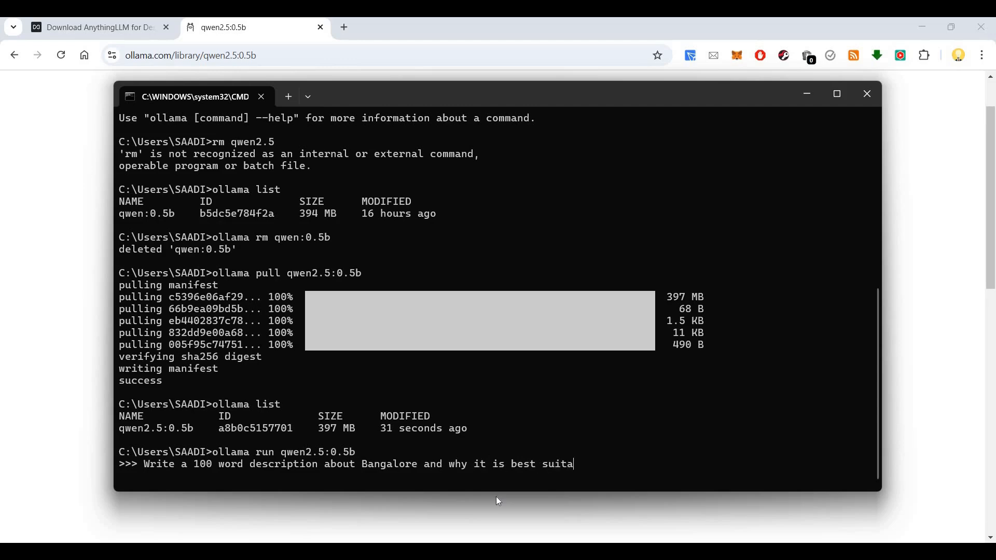
key("BackSpace")
key("BackSpace")
key("BackSpace")
type("le for IT compai")
key("BackSpace")
type("nies")
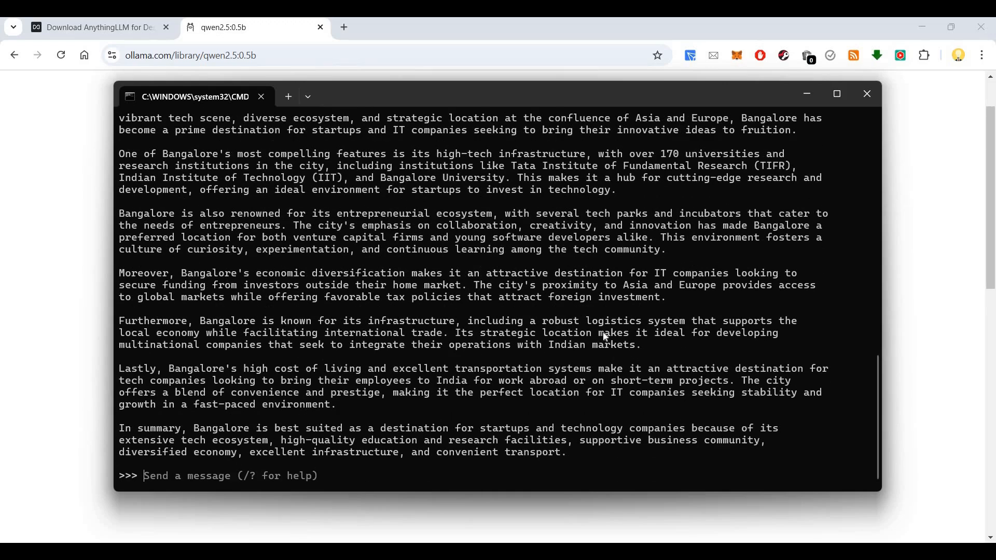
scroll(604, 336, "up", 3)
Step: Ask the model "How many i is present in 'Facilities'"
scroll(605, 336, "down", 3)
scroll(605, 337, "up", 4)
scroll(604, 337, "down", 4)
scroll(605, 336, "up", 6)
scroll(604, 336, "down", 6)
scroll(338, 460, "up", 6)
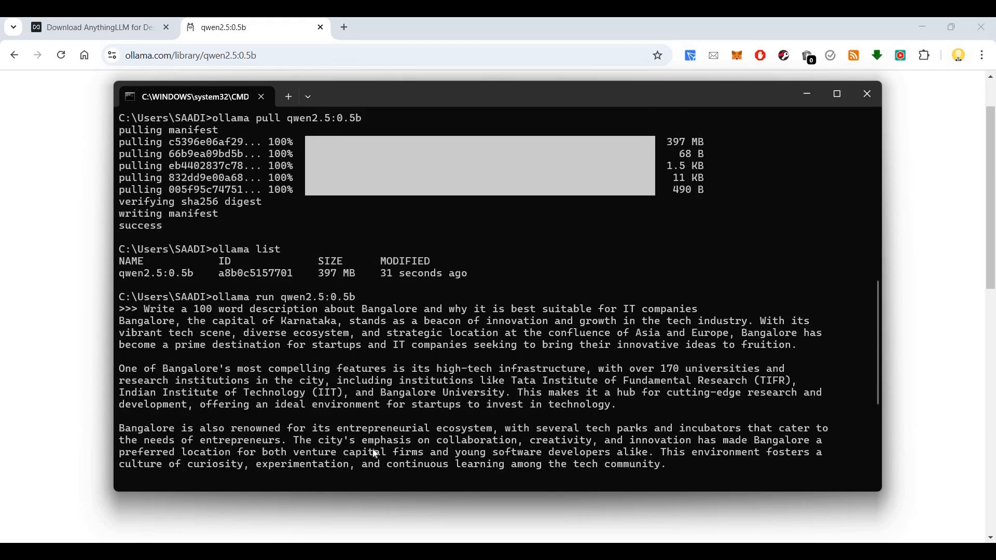
scroll(402, 434, "down", 6)
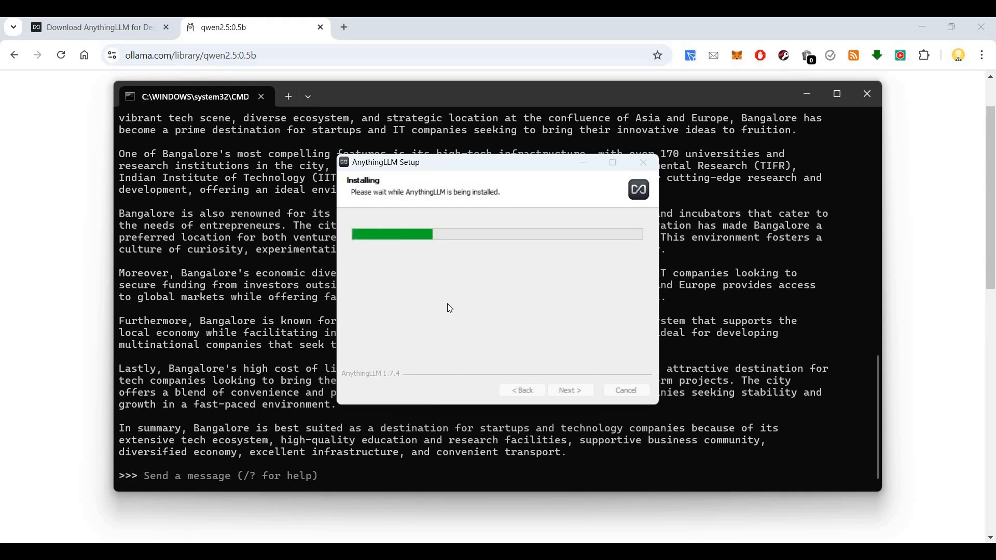
left_click(282, 474)
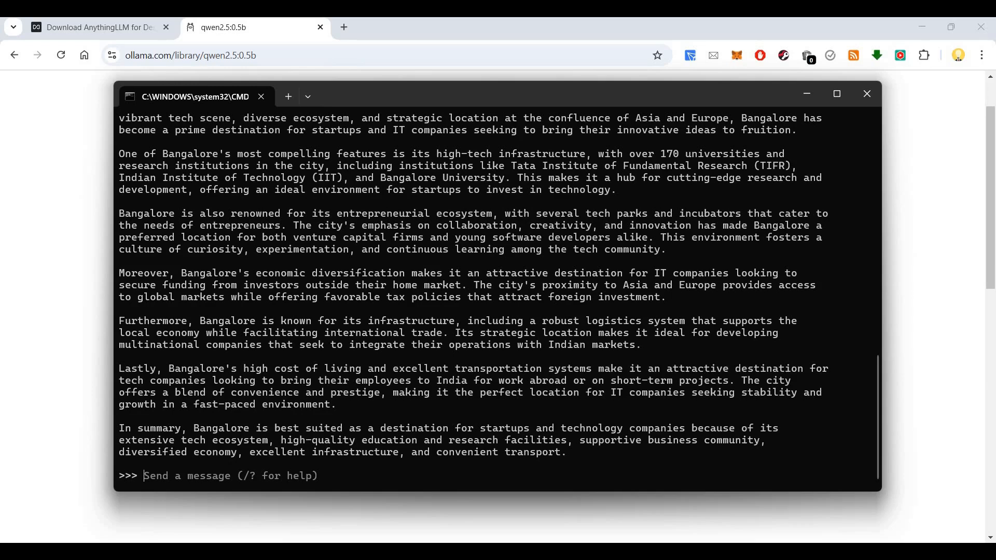
type("How")
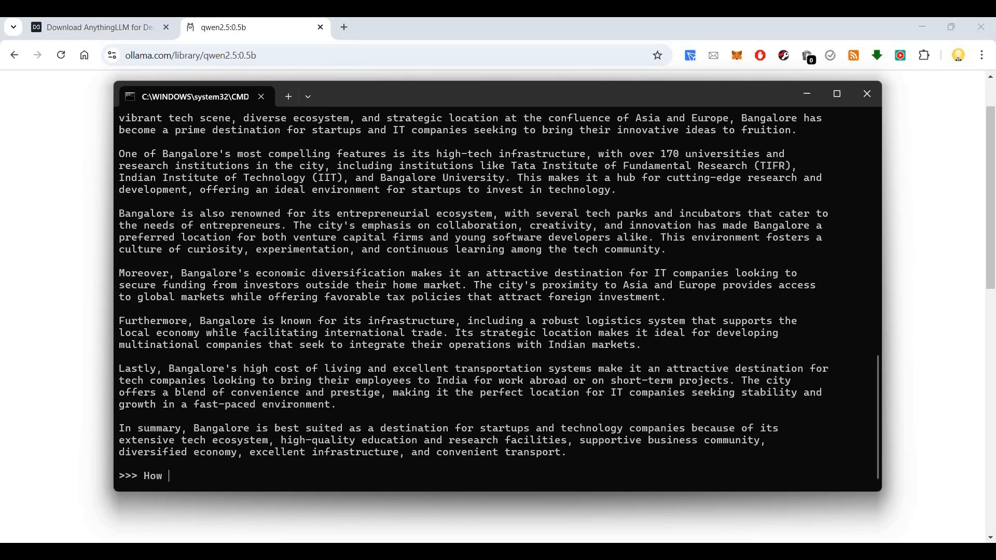
type(" many i is present in 'Fa")
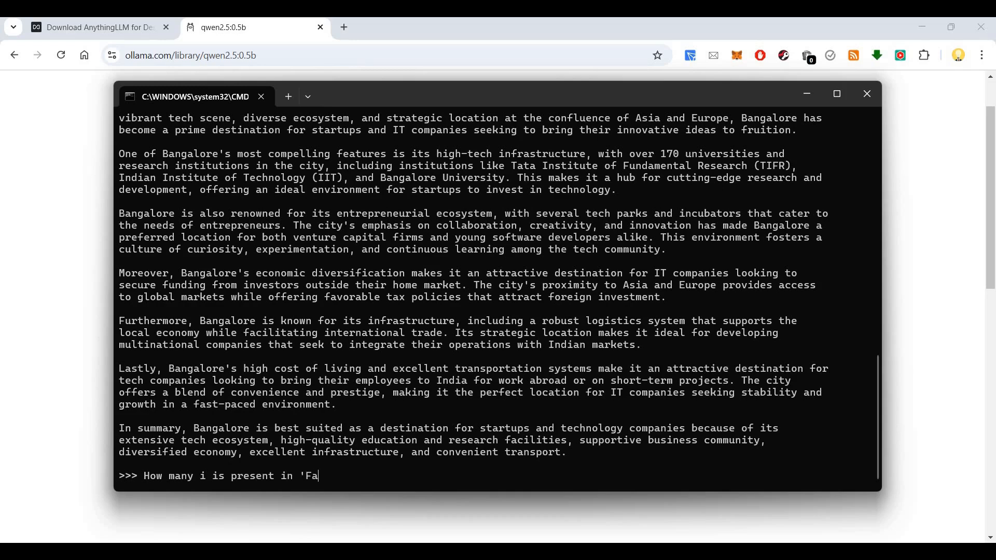
type("cilities'")
key("Return")
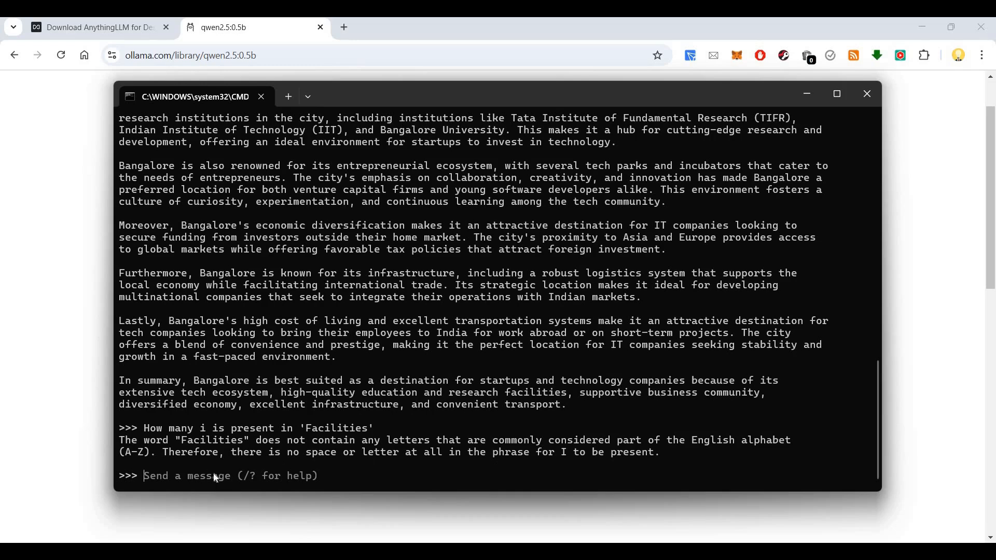
Step: Re-ask the question with "letter 'i'" added, then return to the browser
triple_click(153, 426)
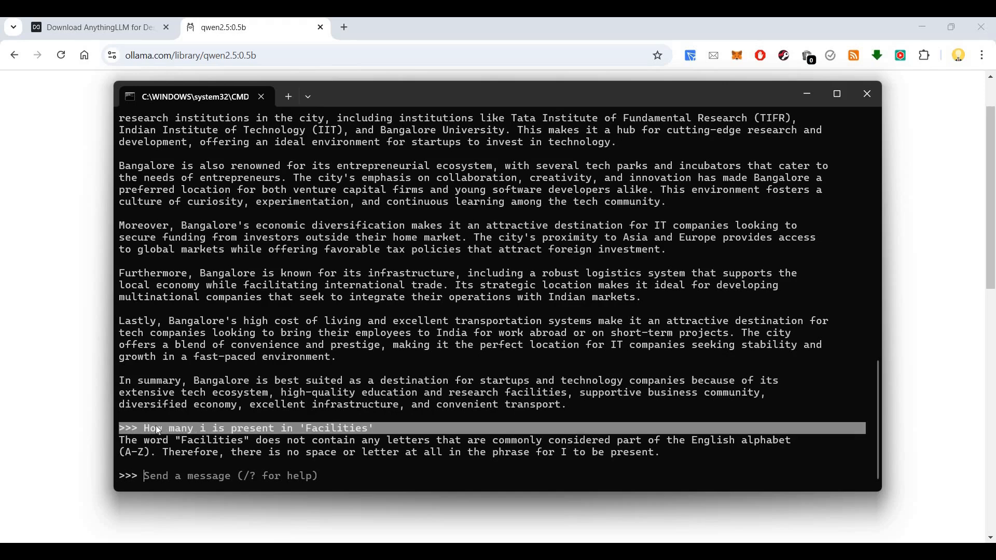
left_click_drag(145, 425, 374, 428)
key("ctrl+c")
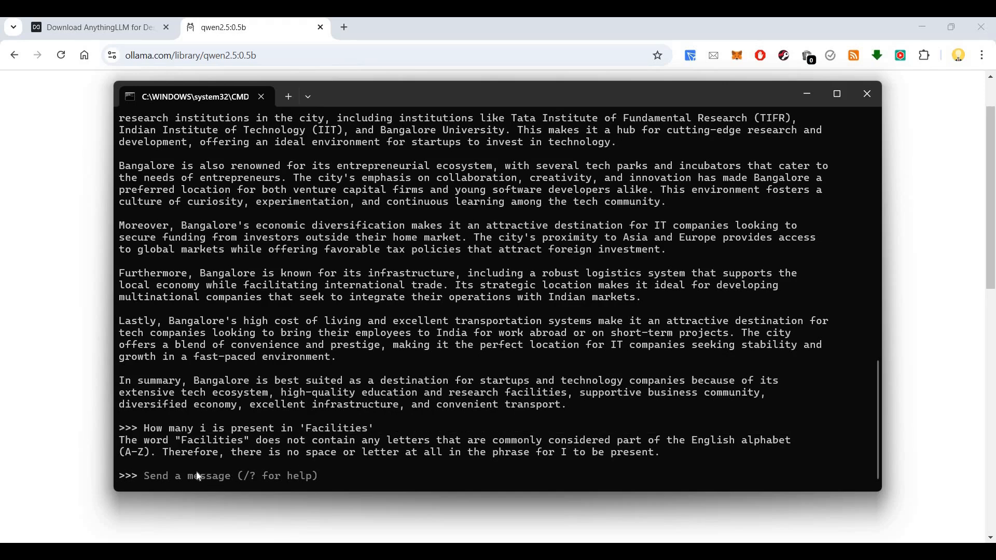
key("ctrl+v")
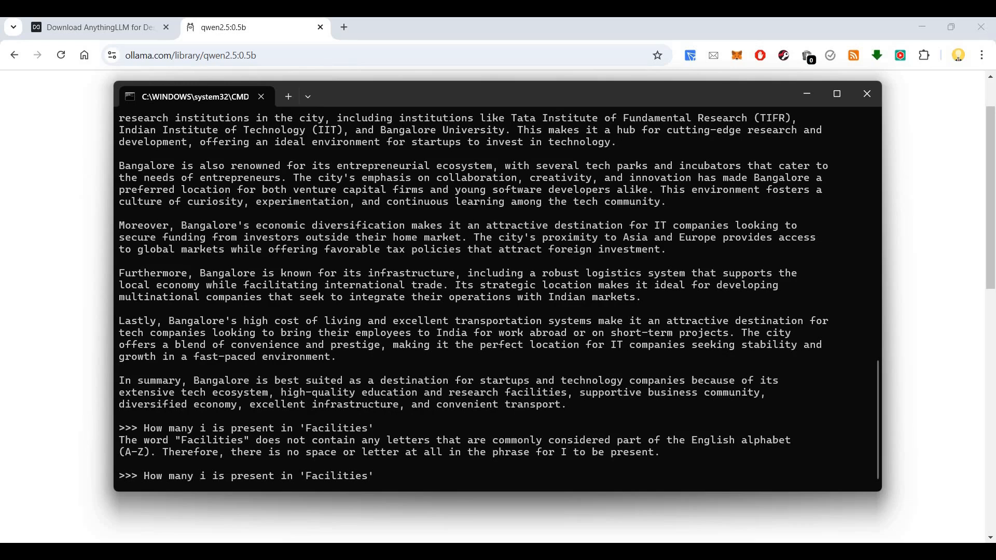
type("letter ")
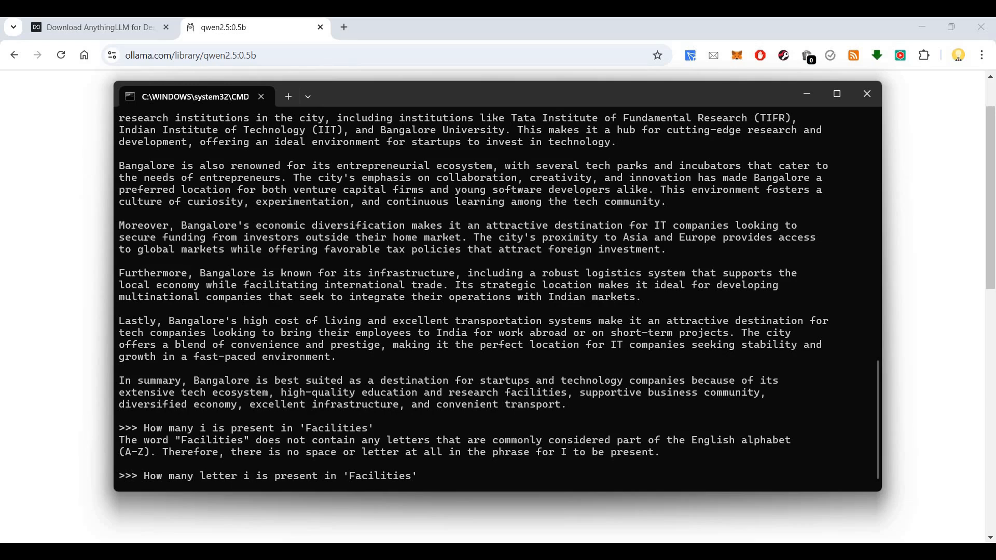
type("'i'")
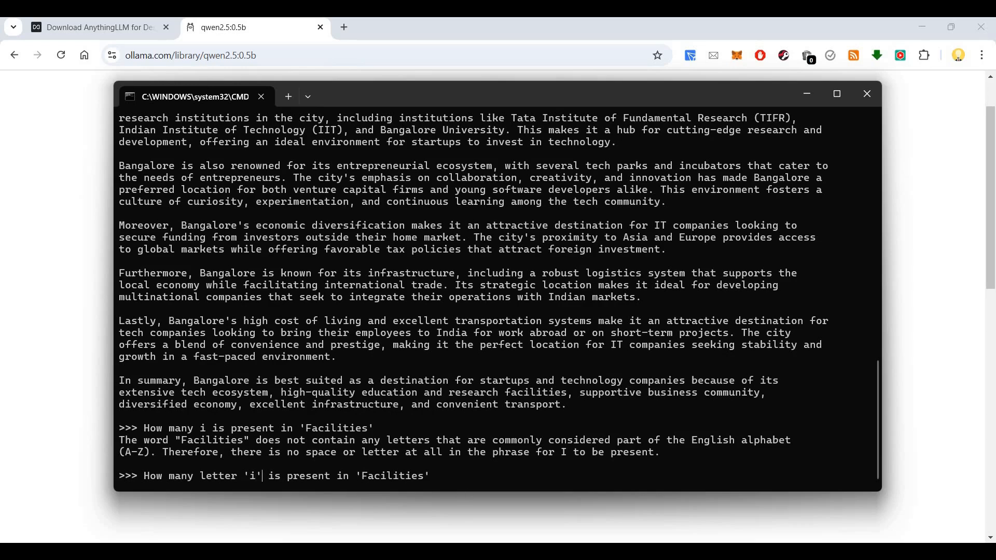
key("Return")
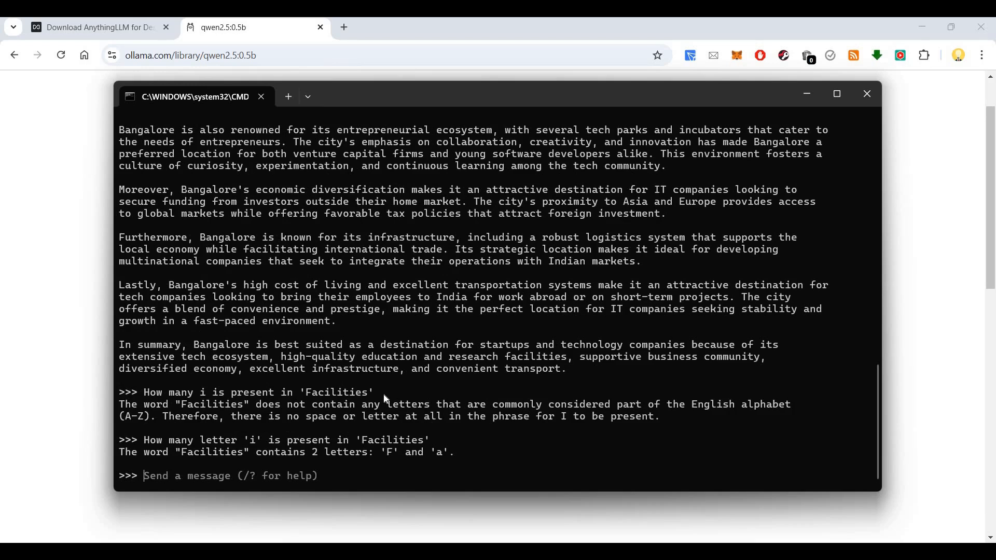
scroll(385, 398, "up", 3)
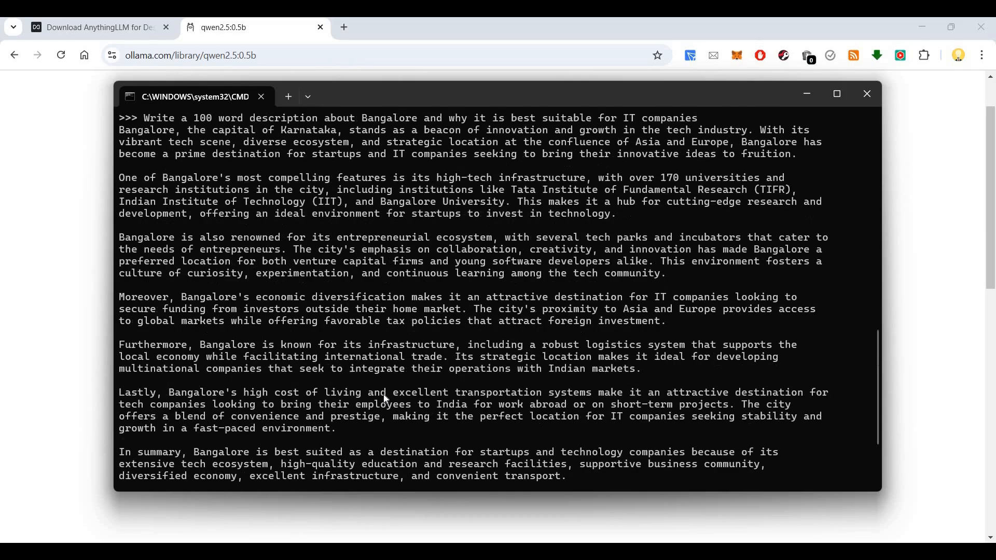
scroll(385, 398, "down", 3)
key("alt+Tab")
Step: Check the available qwen2.5 model sizes in the version dropdown
left_click(352, 268)
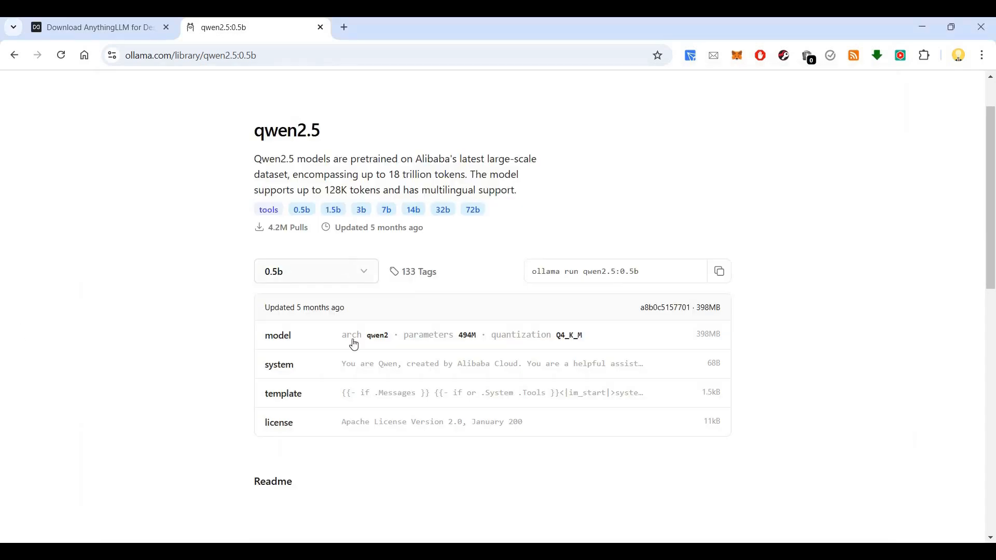
scroll(344, 413, "down", 4)
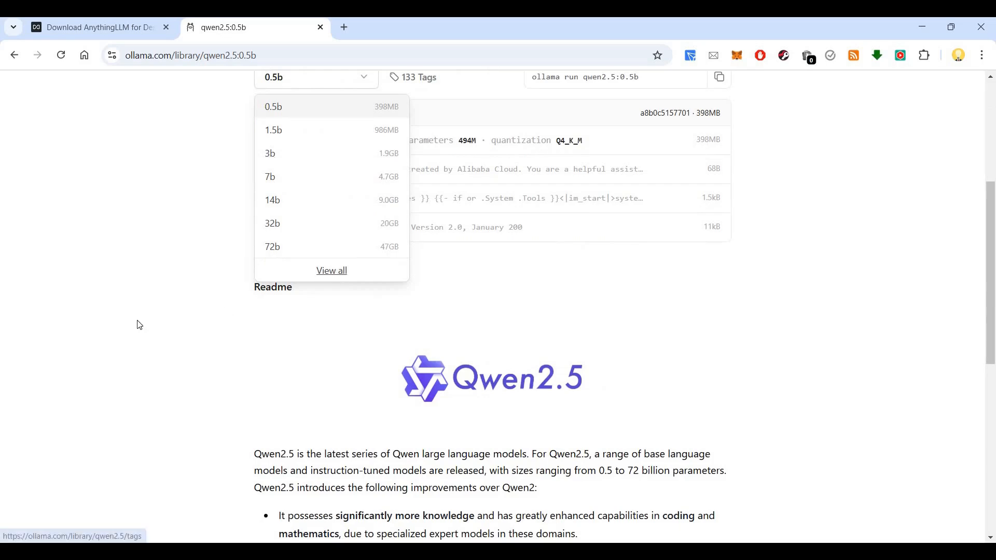
left_click(597, 387)
scroll(711, 419, "up", 5)
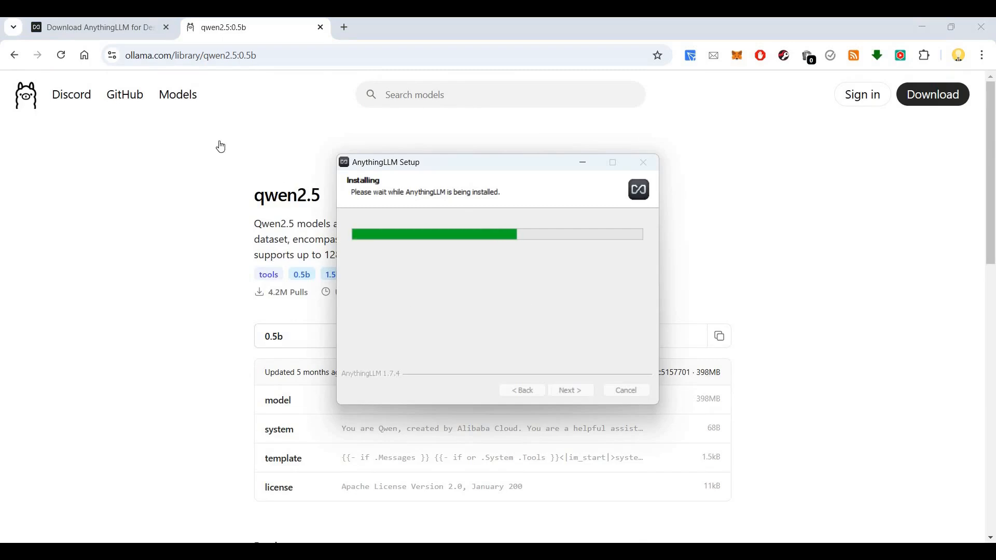
Step: Open the Ollama Models catalogue in a new browser tab
left_click(195, 95)
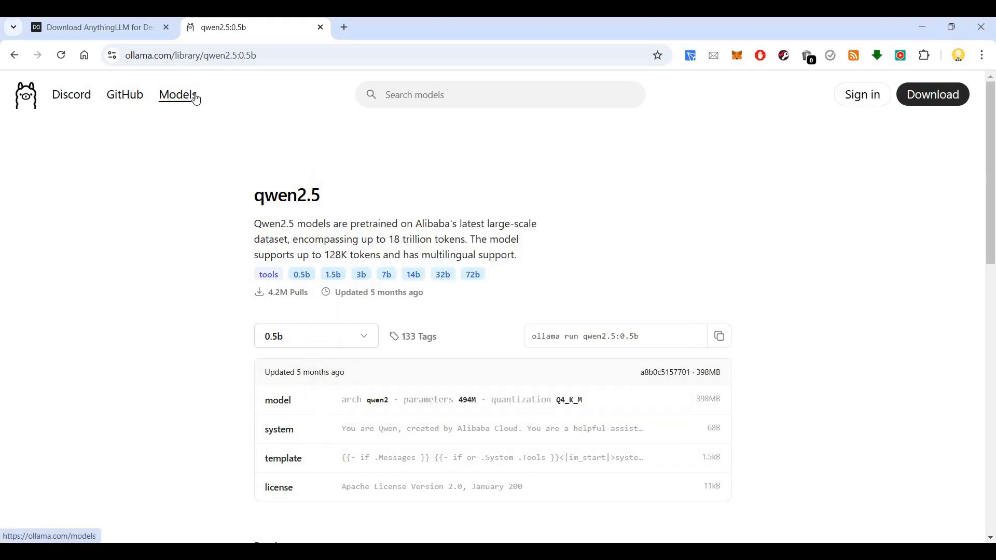
scroll(212, 387, "down", 5)
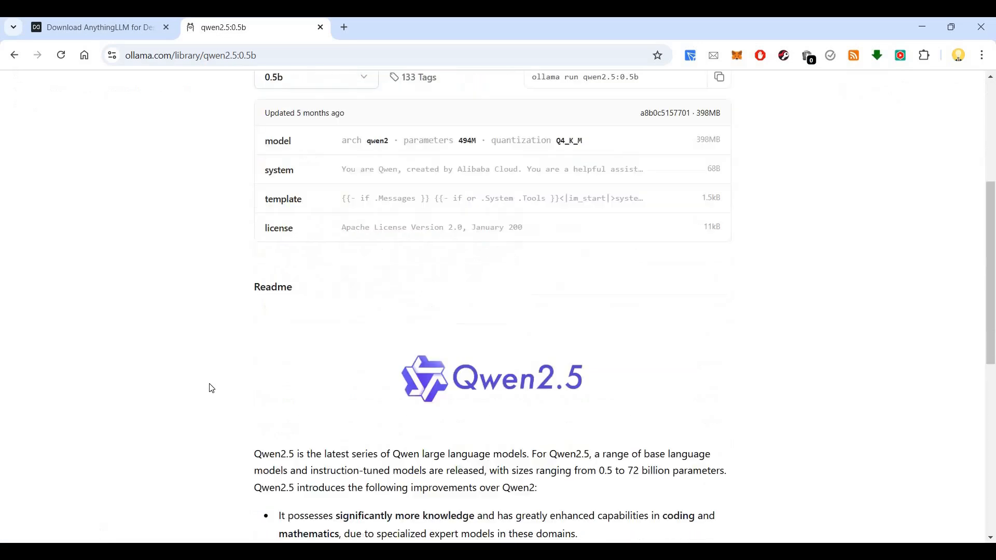
scroll(149, 91, "up", 5)
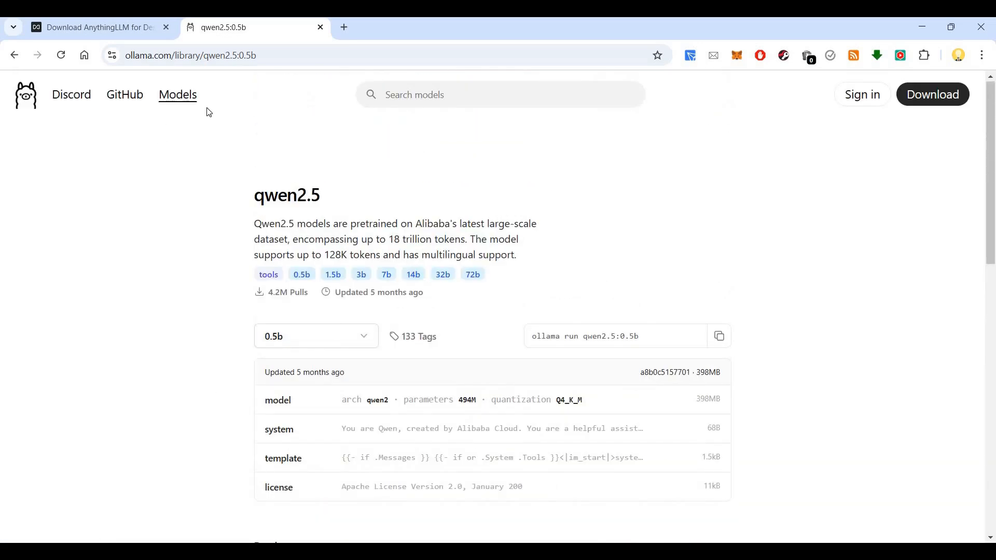
right_click(179, 99)
left_click(223, 111)
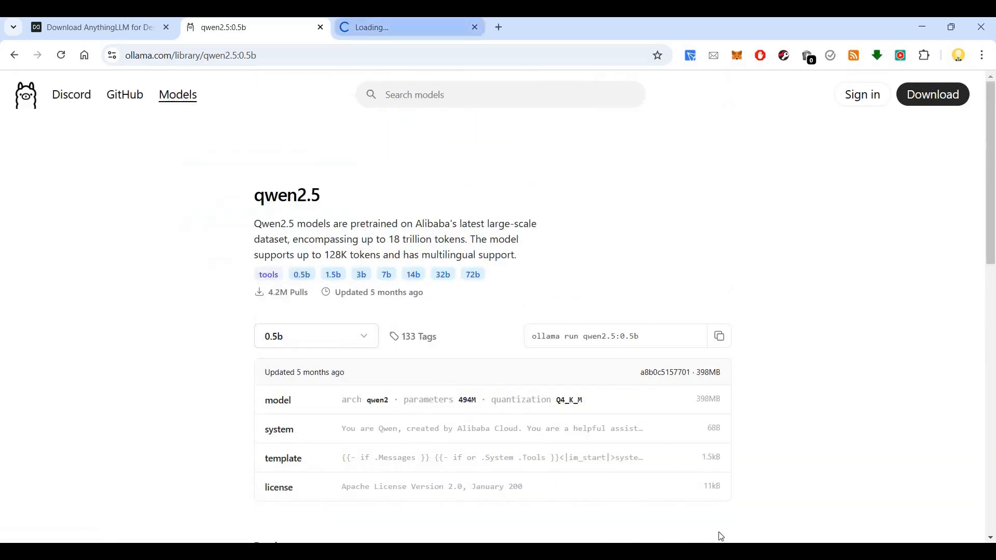
left_click(726, 551)
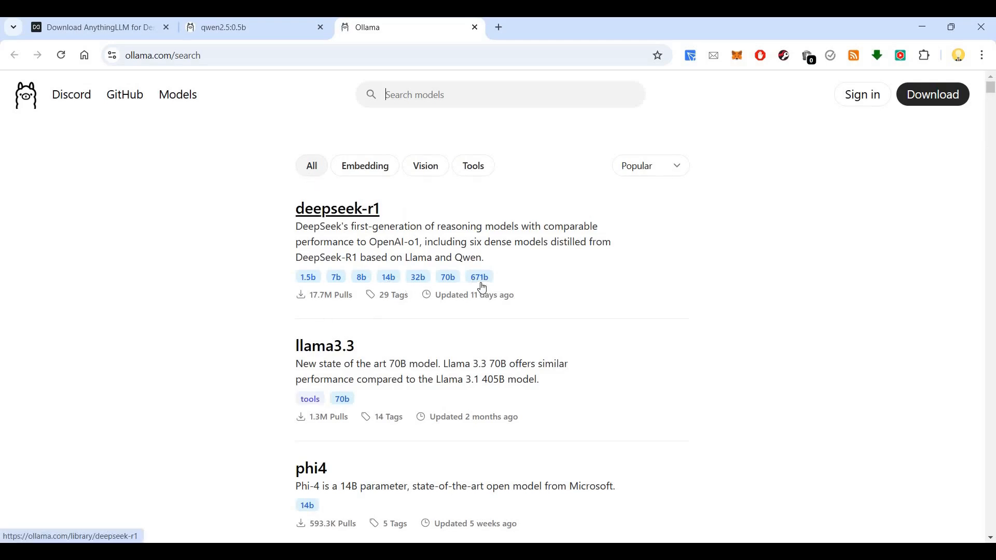
Step: Open the deepseek-r1 model page and switch it to the 671b version
left_click(367, 214)
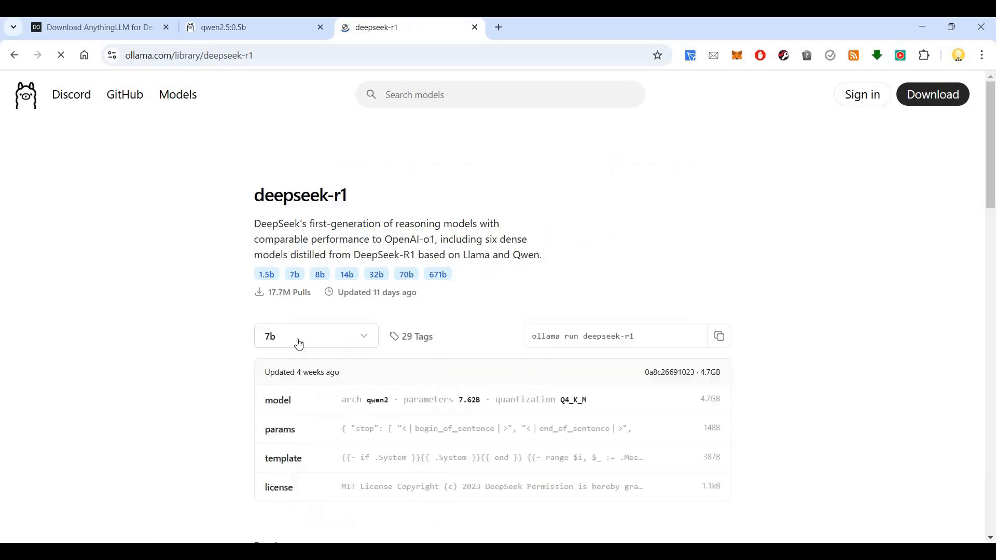
left_click(316, 336)
scroll(326, 386, "down", 2)
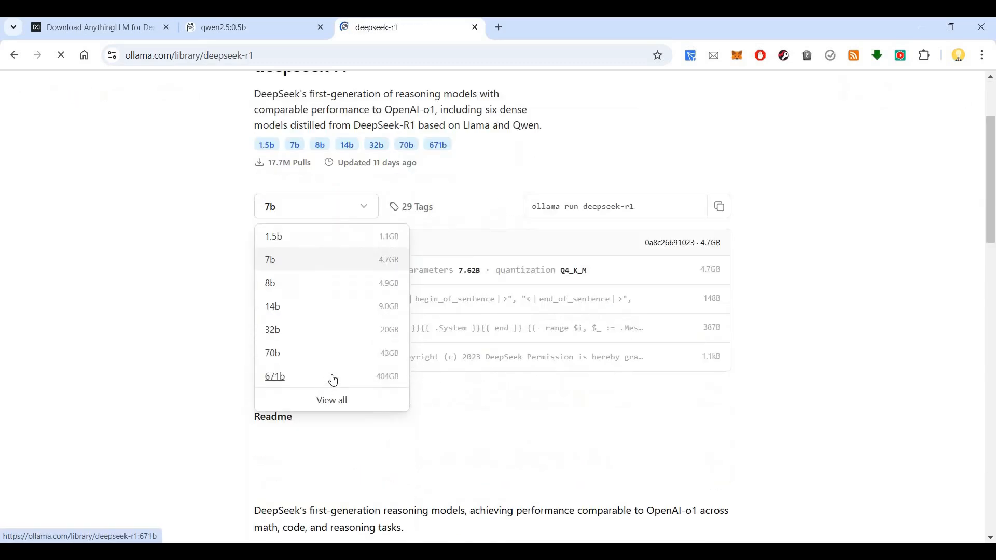
left_click(388, 383)
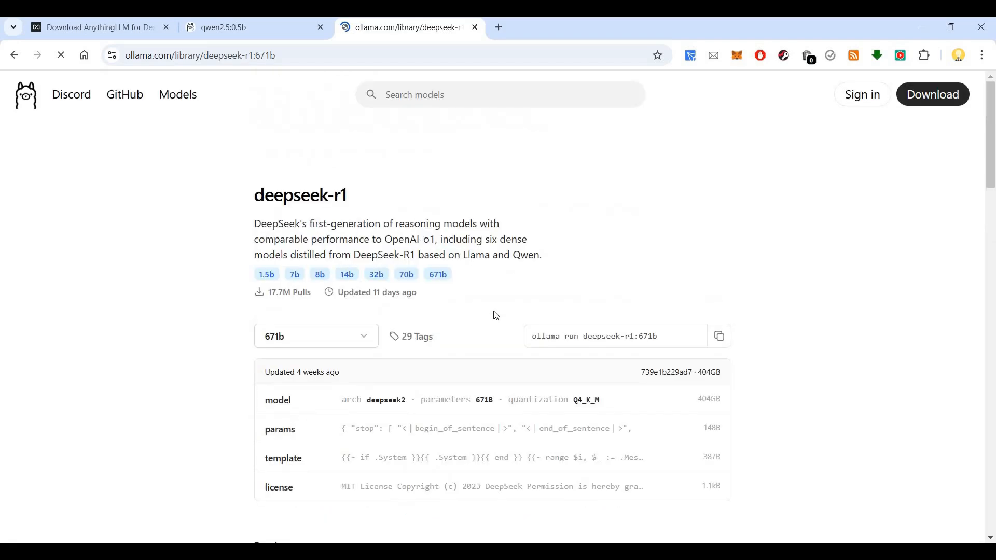
Step: Browse the deepseek-r1:671b readme, then bring the finished AnythingLLM installer forward
scroll(517, 302, "down", 6)
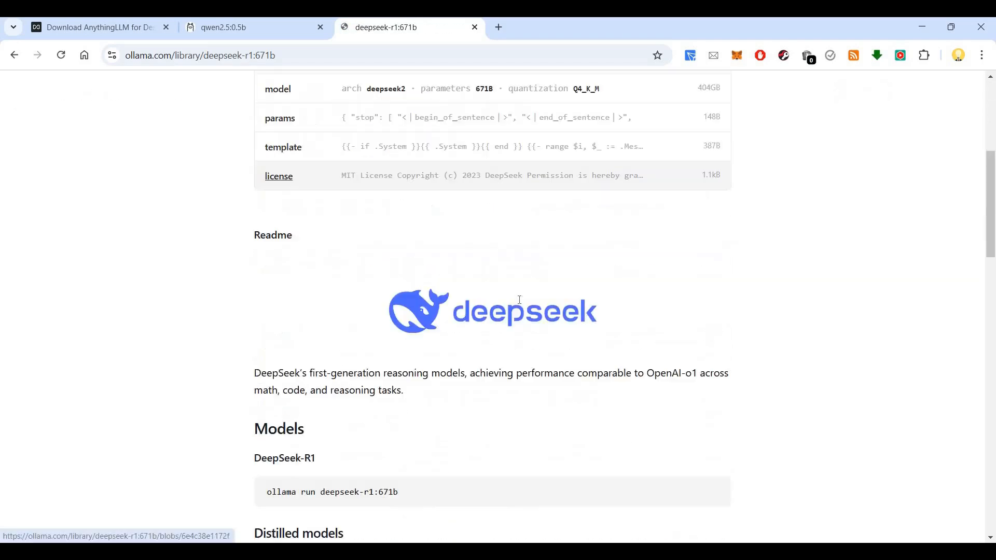
scroll(519, 300, "down", 12)
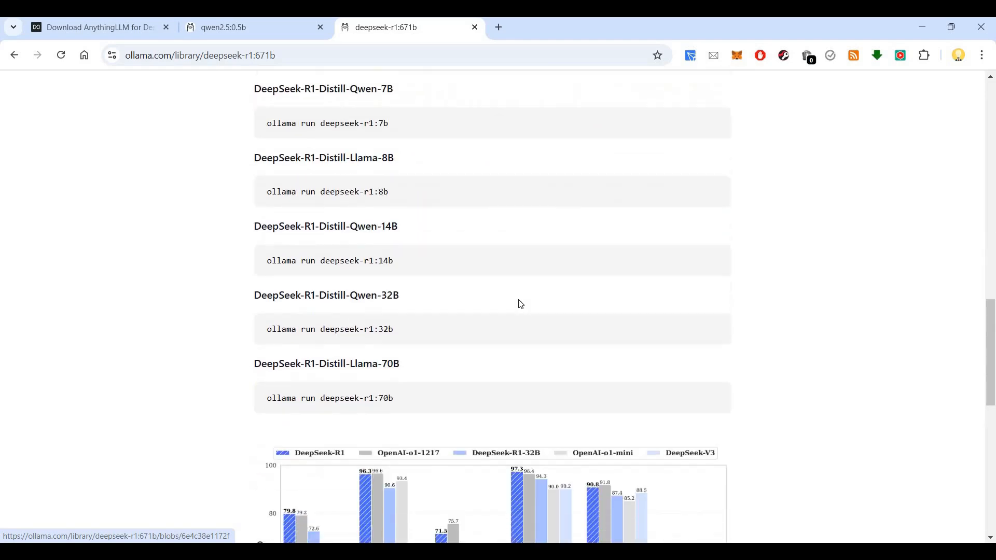
scroll(519, 300, "down", 3)
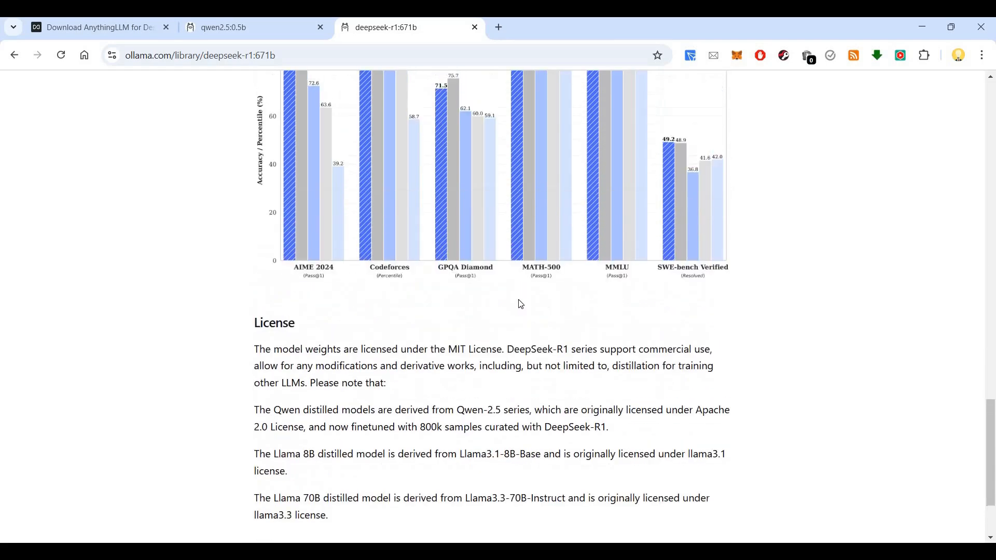
scroll(520, 301, "up", 11)
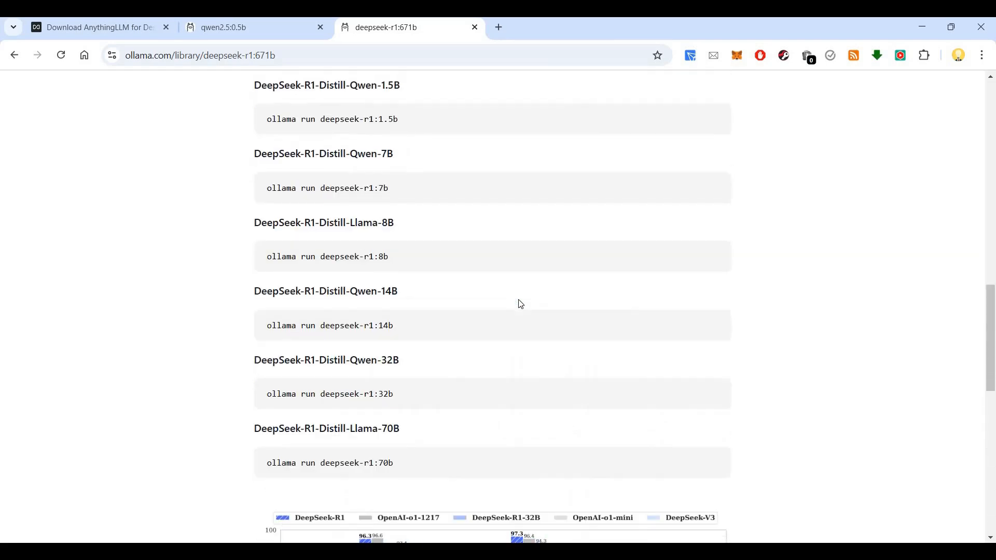
scroll(519, 299, "up", 12)
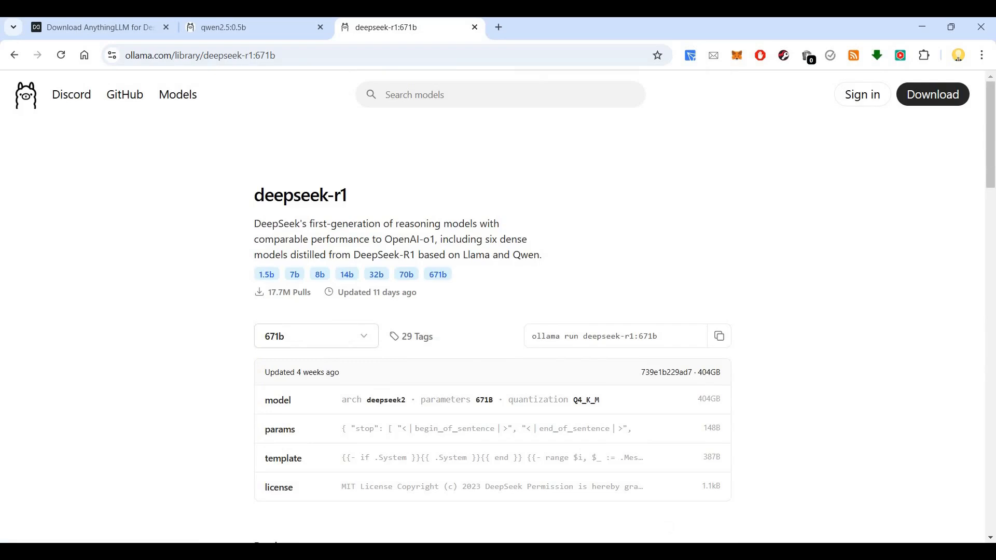
left_click(742, 551)
left_click(723, 550)
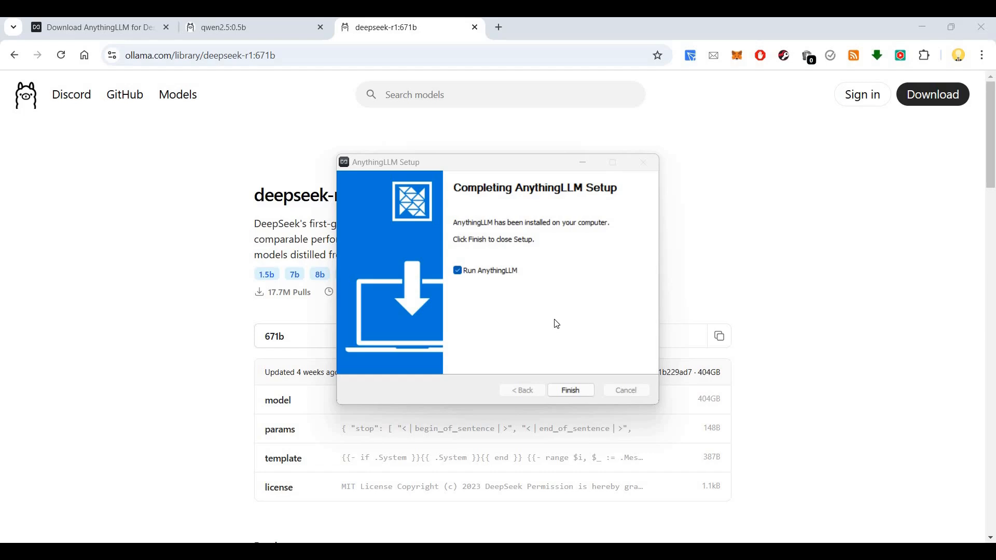
Step: Finish the installer with Run AnythingLLM checked and allow AnythingLLM through the Windows firewall
left_click(580, 393)
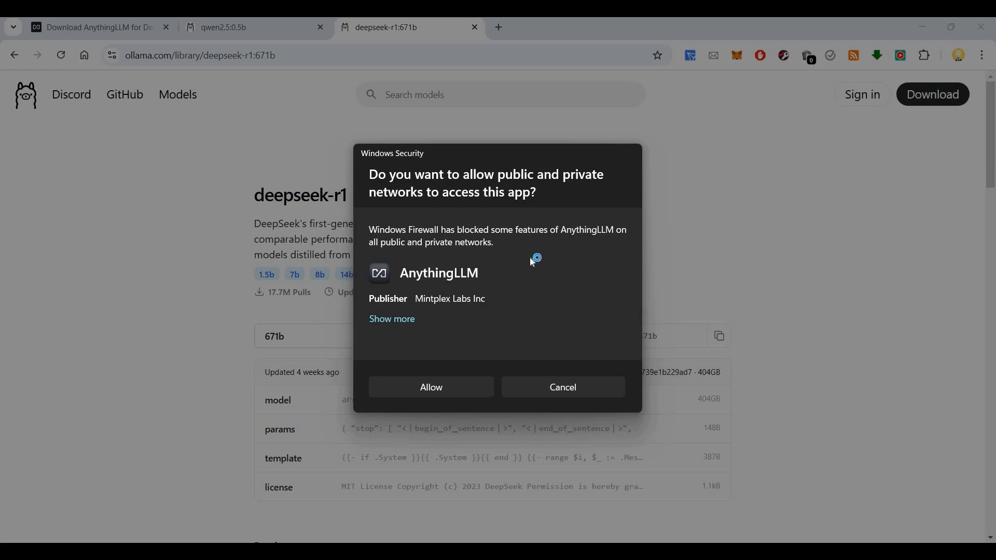
left_click(482, 389)
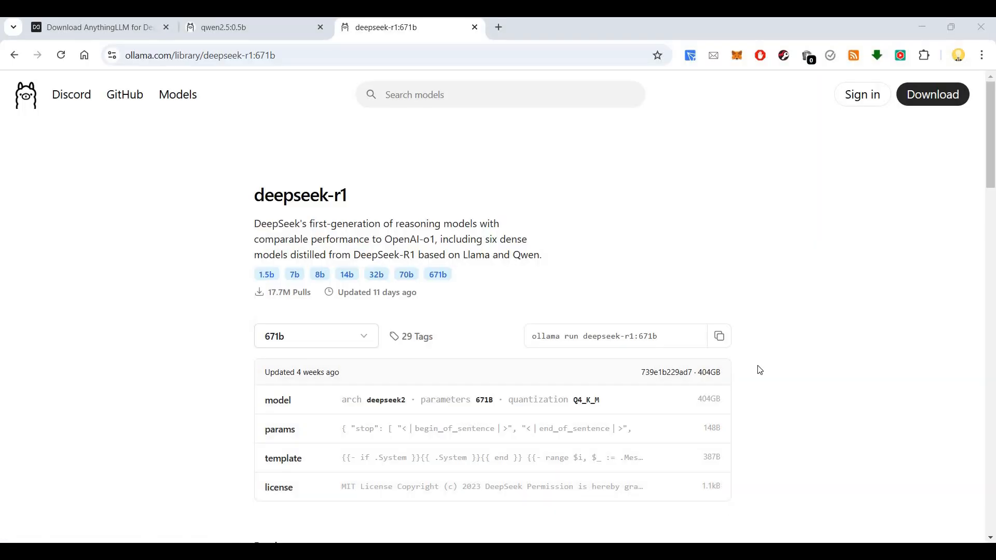
key("alt+Tab")
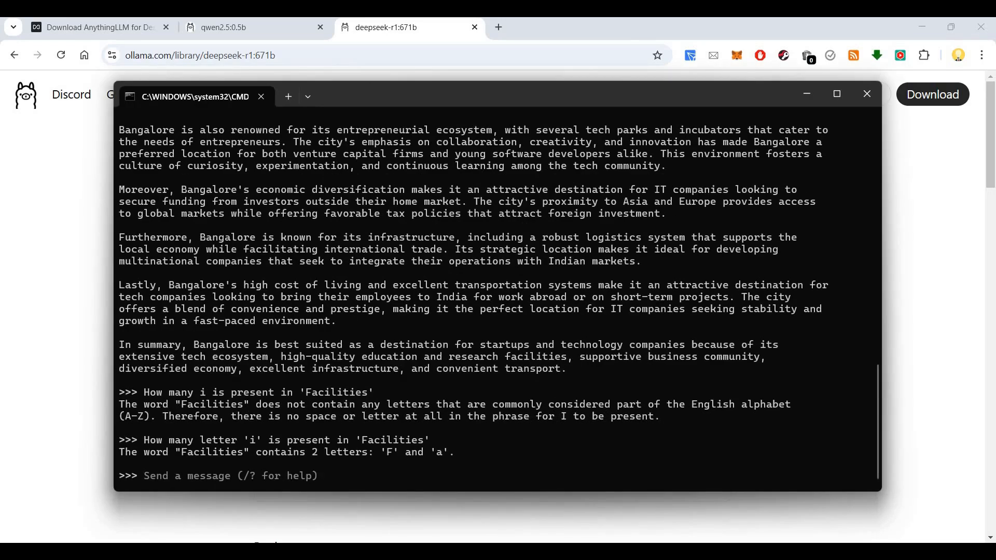
key("alt+Tab")
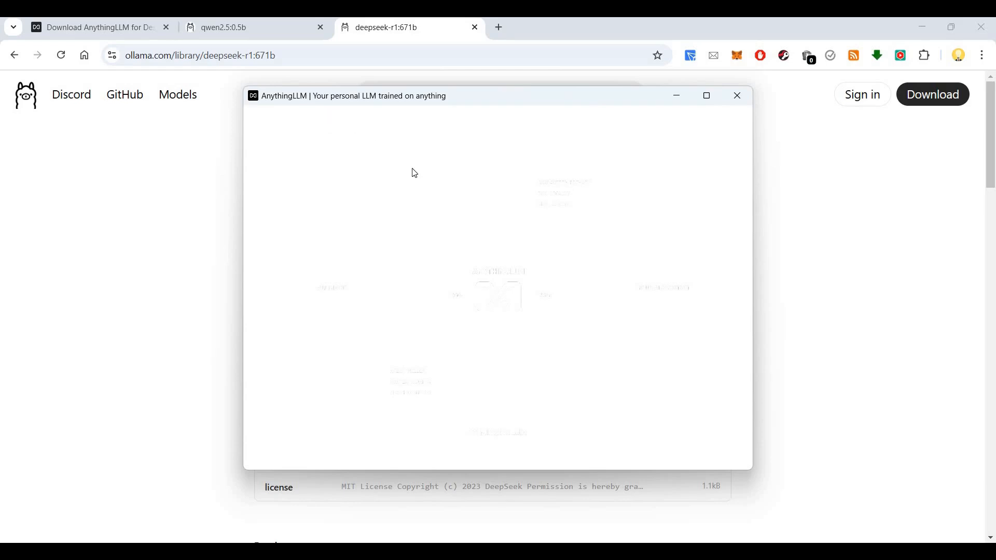
Step: Maximize the AnythingLLM window to fill the screen
left_click(126, 27)
scroll(428, 267, "up", 2)
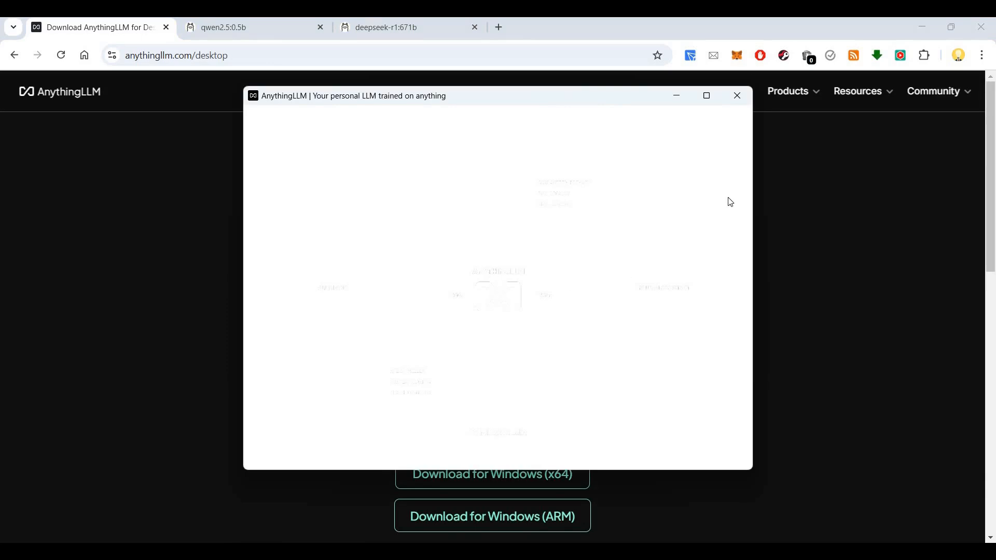
left_click(707, 97)
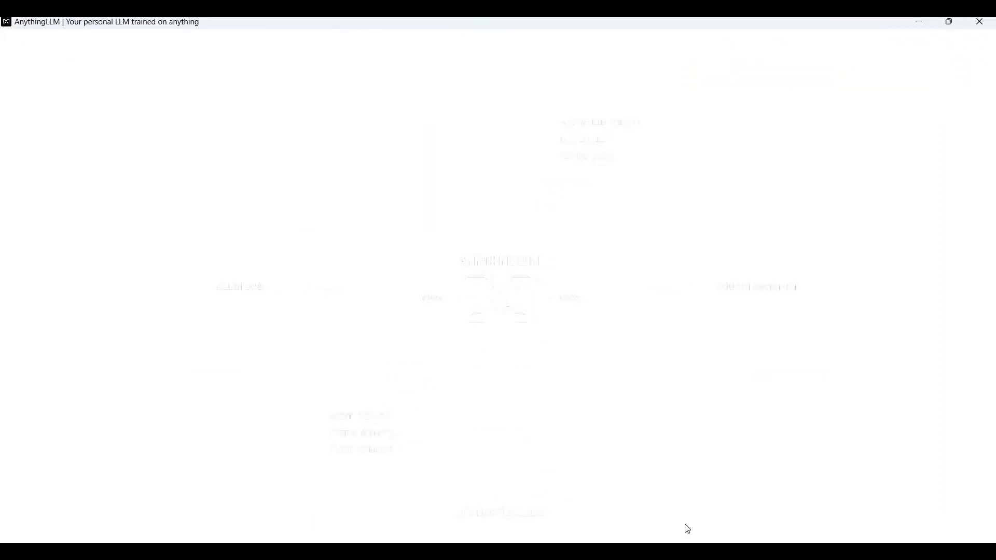
Step: Confirm Ollama is running in the tray, then close the AnythingLLM download and deepseek-r1:671b tabs
key("alt+Tab")
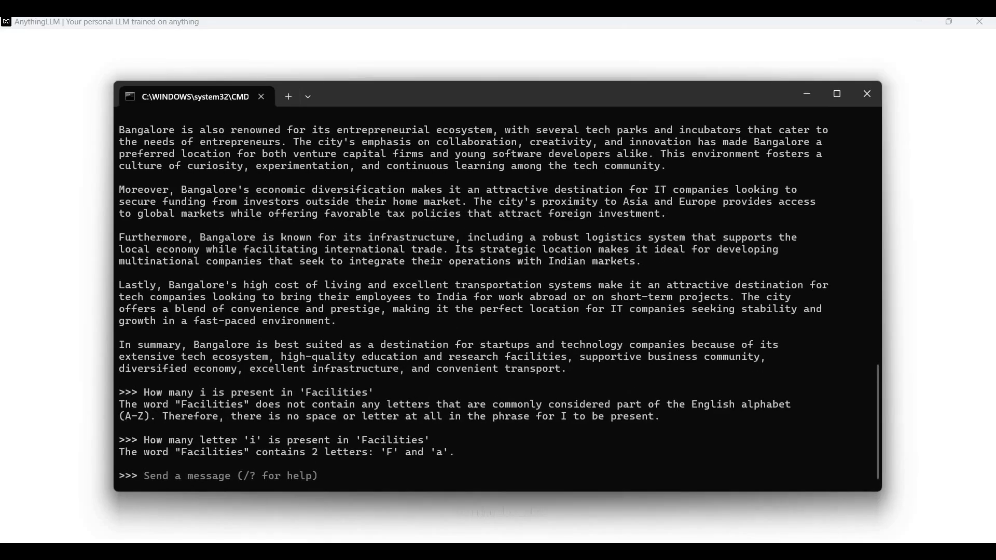
left_click(805, 551)
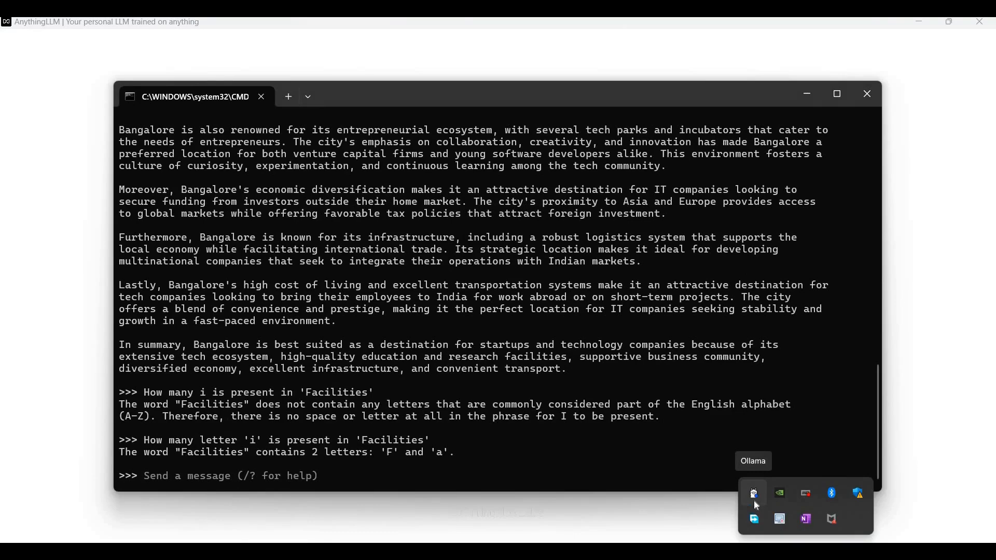
left_click(24, 296)
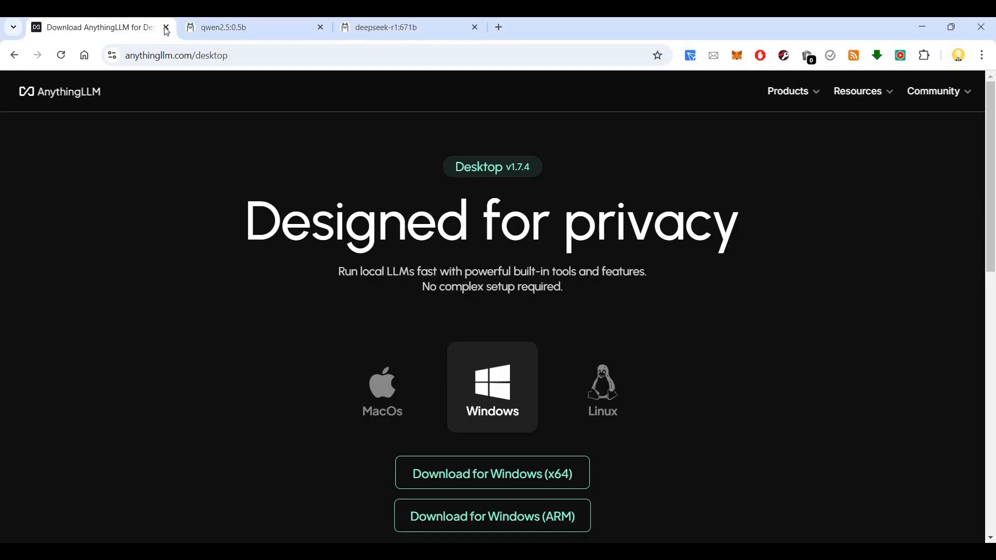
left_click(166, 28)
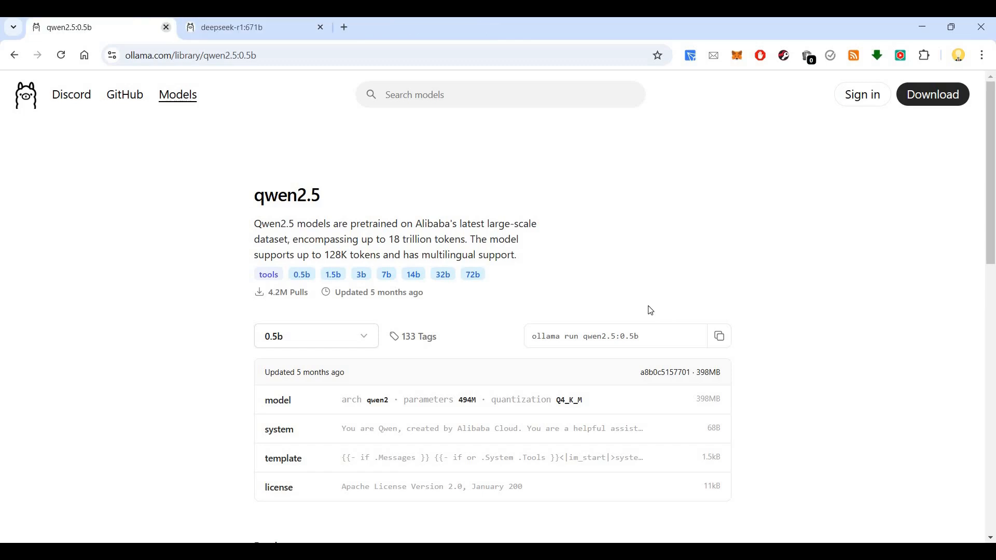
left_click(320, 28)
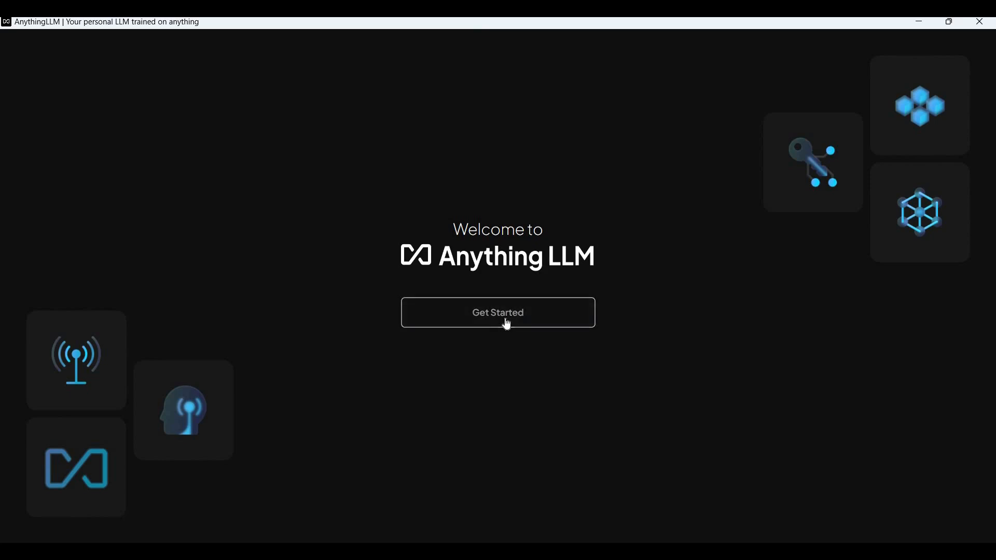
Step: Start setup and choose Ollama as the LLM provider with the qwen2.5:0.5b model
left_click(533, 327)
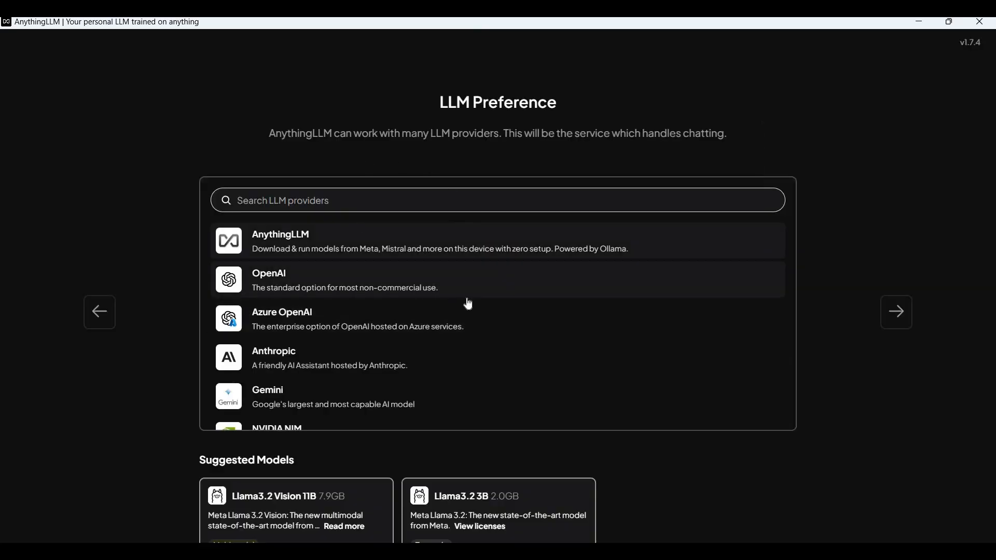
scroll(477, 327, "down", 4)
scroll(319, 324, "up", 3)
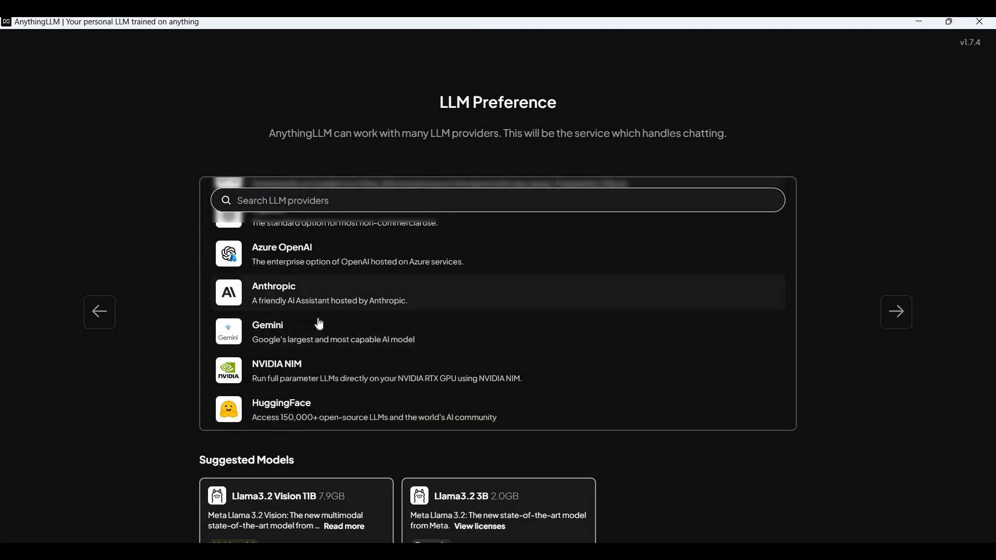
scroll(320, 324, "down", 3)
scroll(311, 291, "up", 3)
scroll(307, 256, "down", 3)
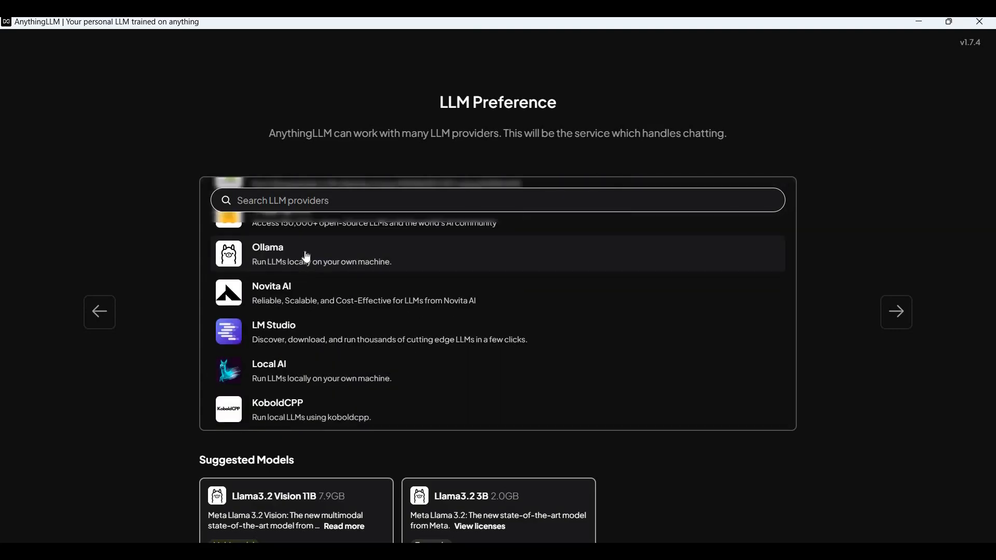
left_click(363, 268)
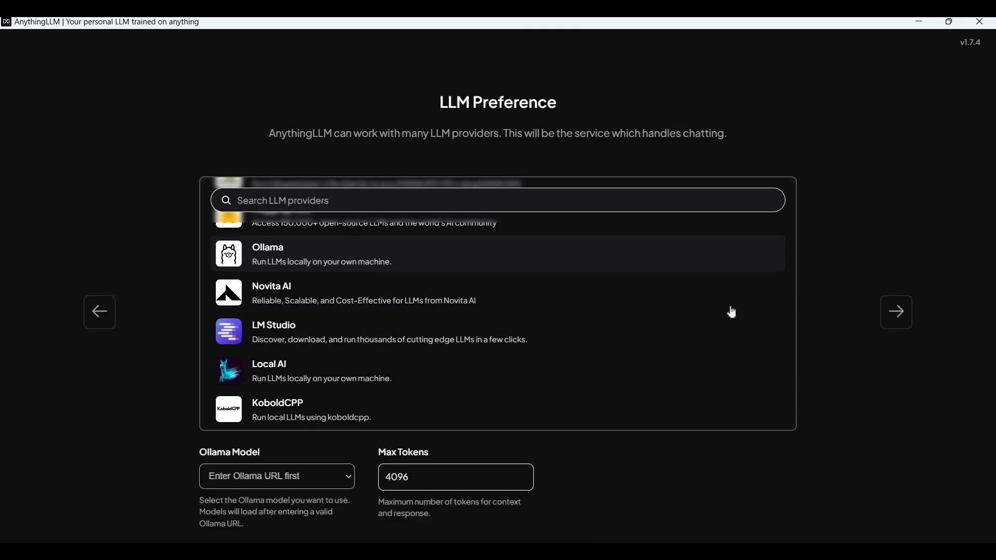
scroll(269, 455, "down", 1)
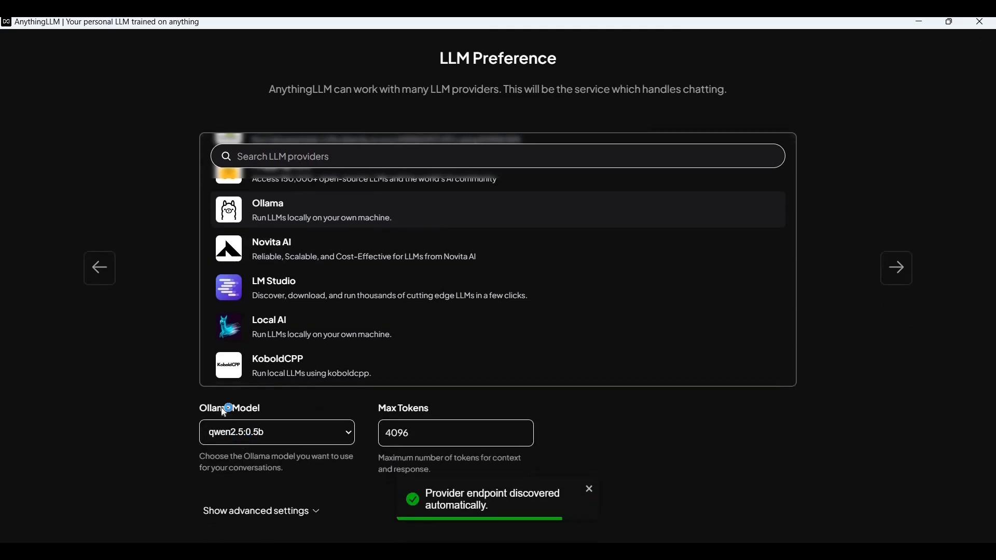
left_click(270, 432)
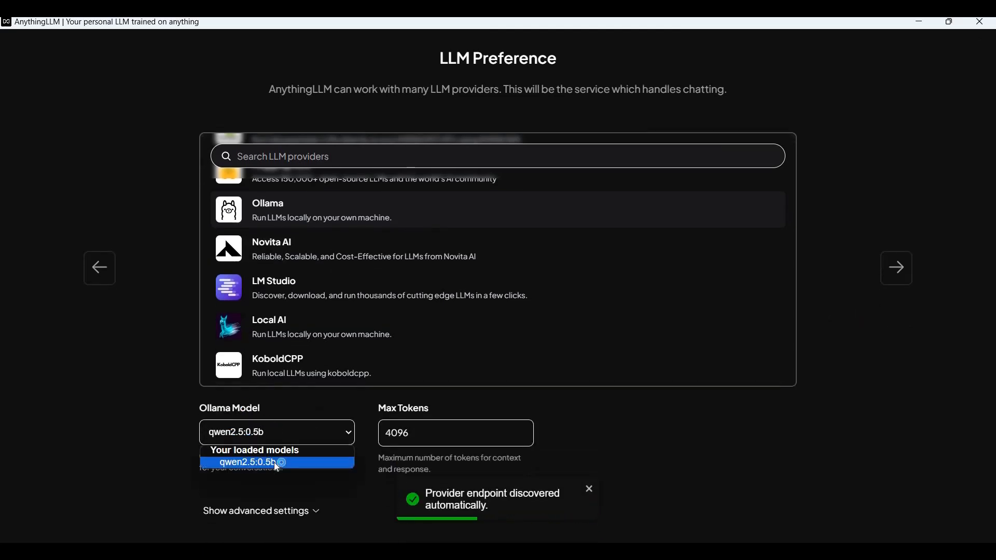
left_click(746, 434)
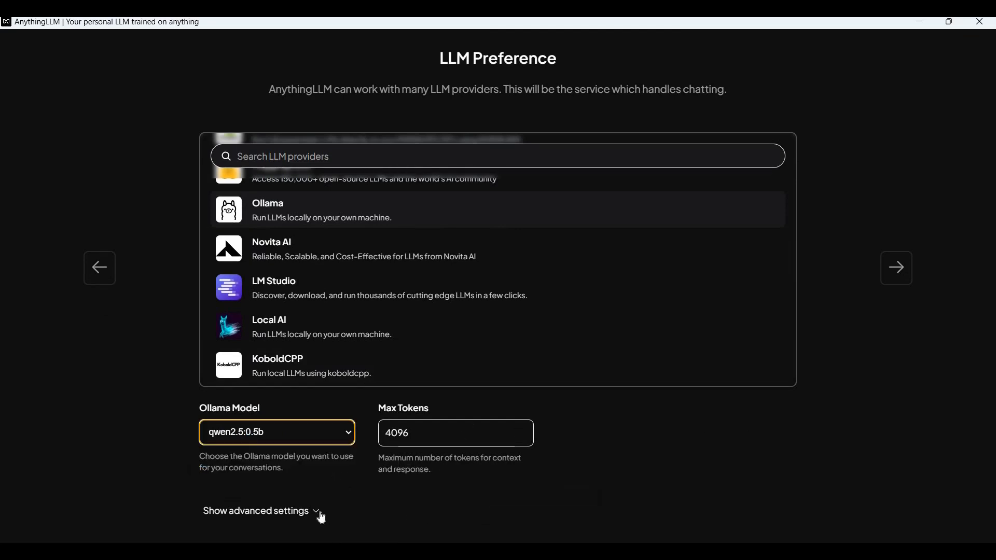
Step: Keep Ollama performance mode at Base (Default) and continue past the privacy summary
left_click(260, 511)
scroll(388, 457, "down", 2)
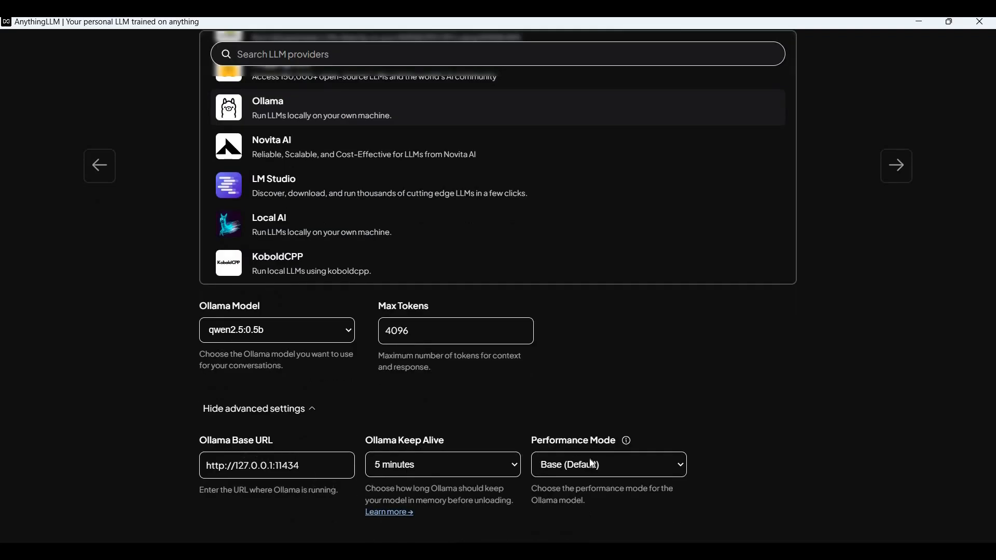
left_click(670, 469)
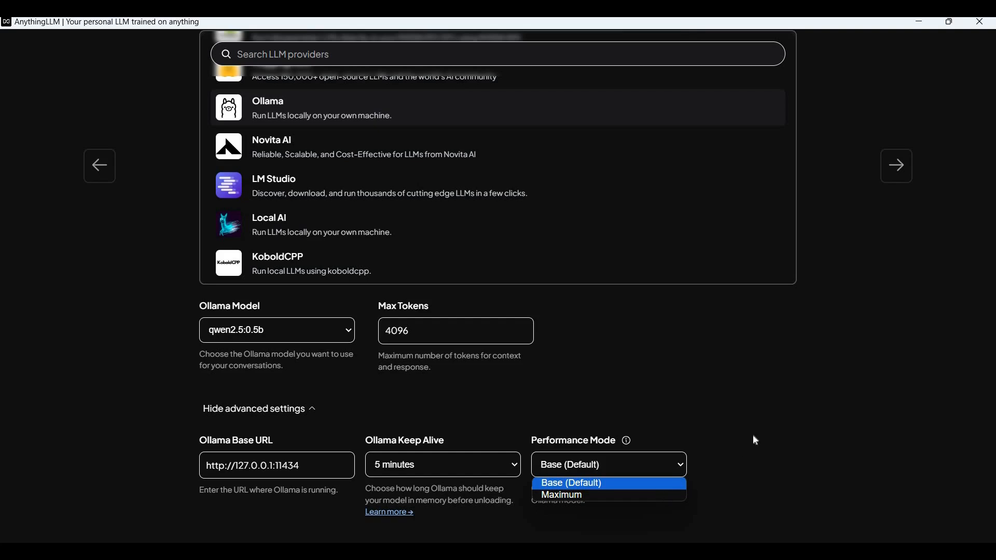
left_click(880, 234)
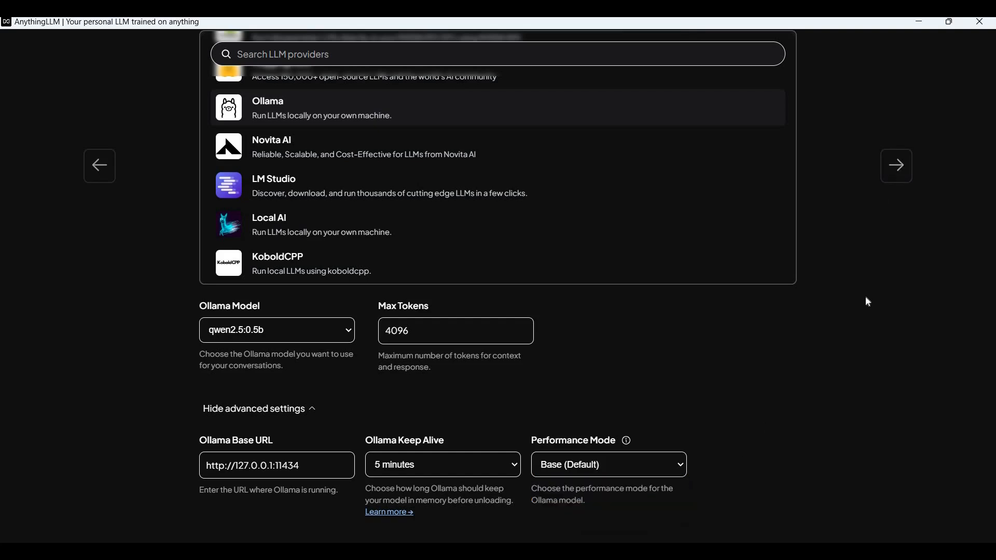
scroll(305, 306, "up", 2)
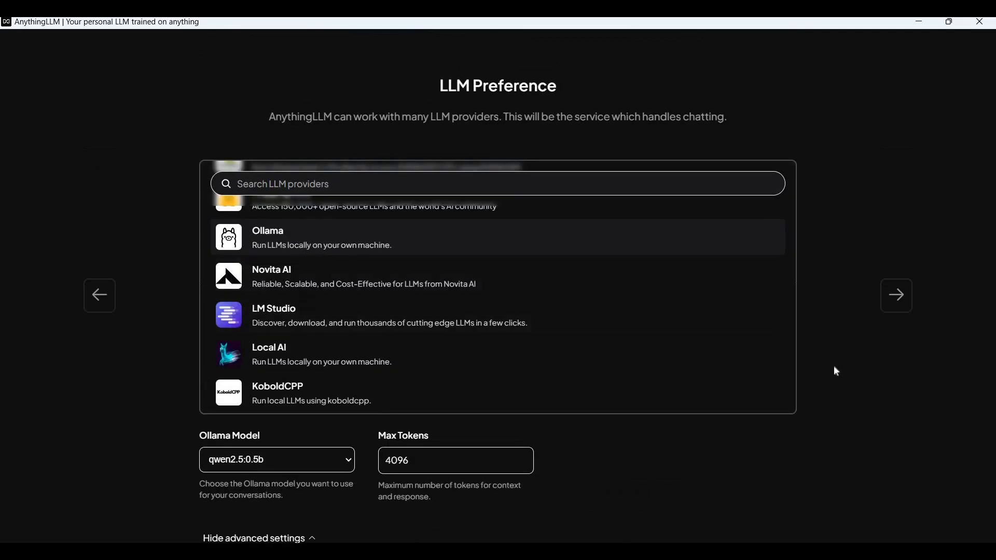
scroll(916, 286, "down", 2)
scroll(758, 298, "up", 1)
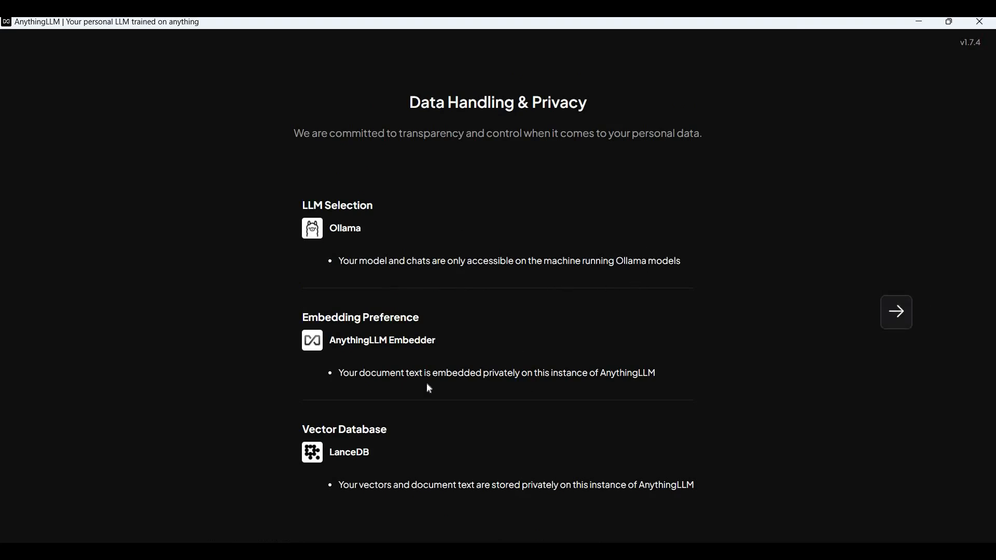
left_click(911, 320)
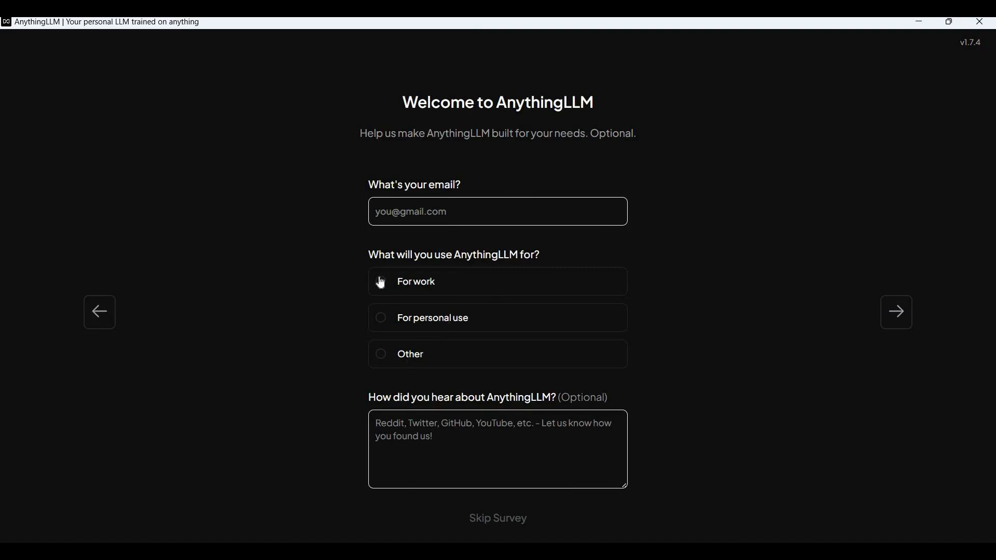
Step: Answer the survey as 'For personal use', enter an email address, and continue
left_click(387, 324)
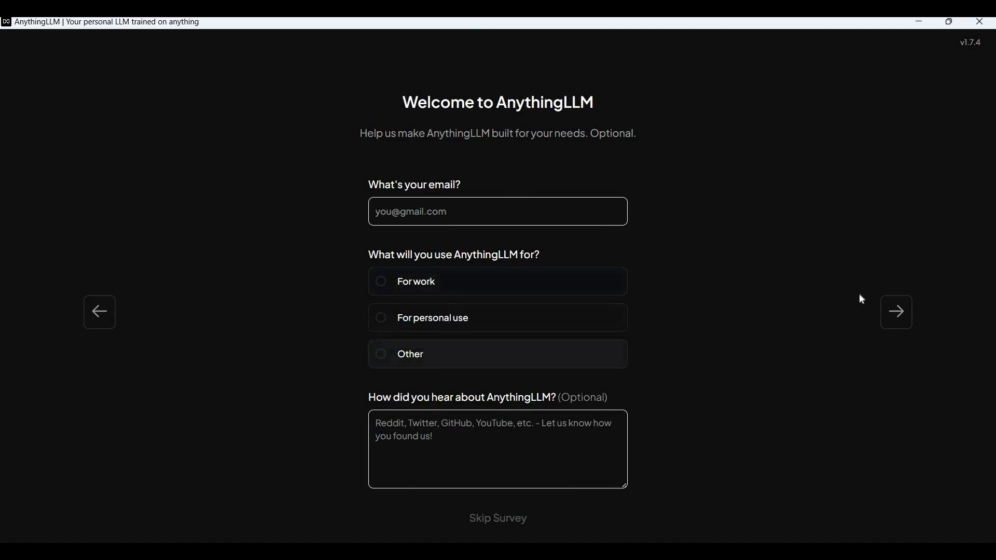
left_click(896, 312)
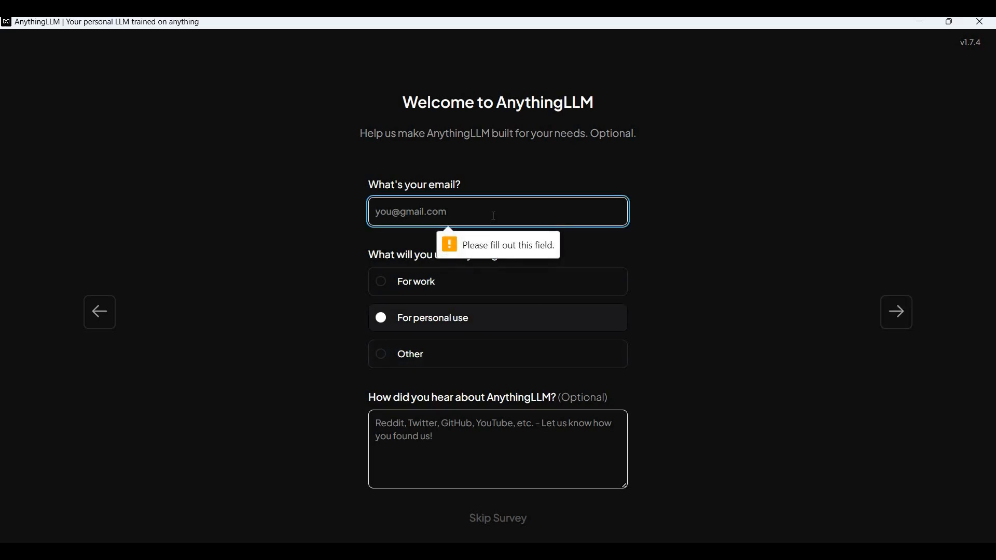
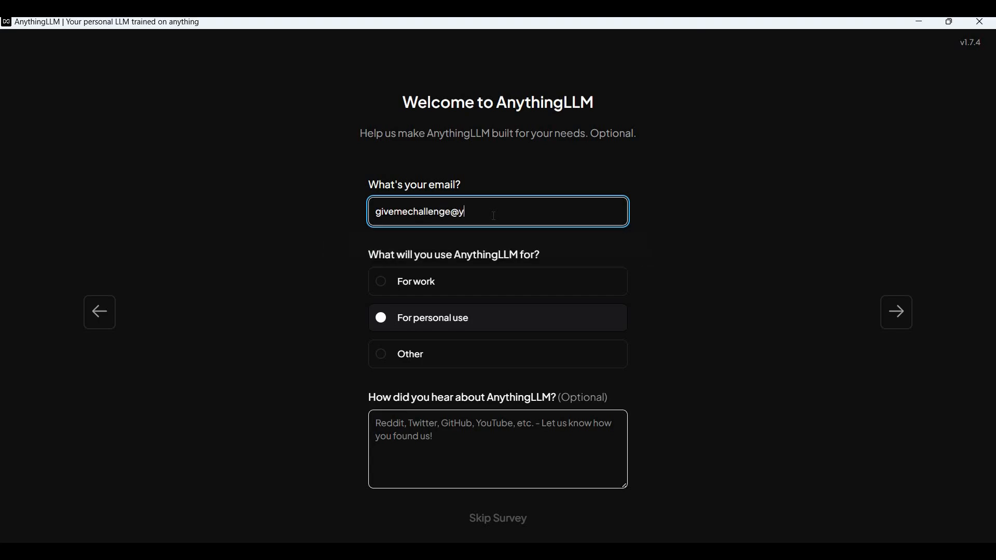
left_click(883, 308)
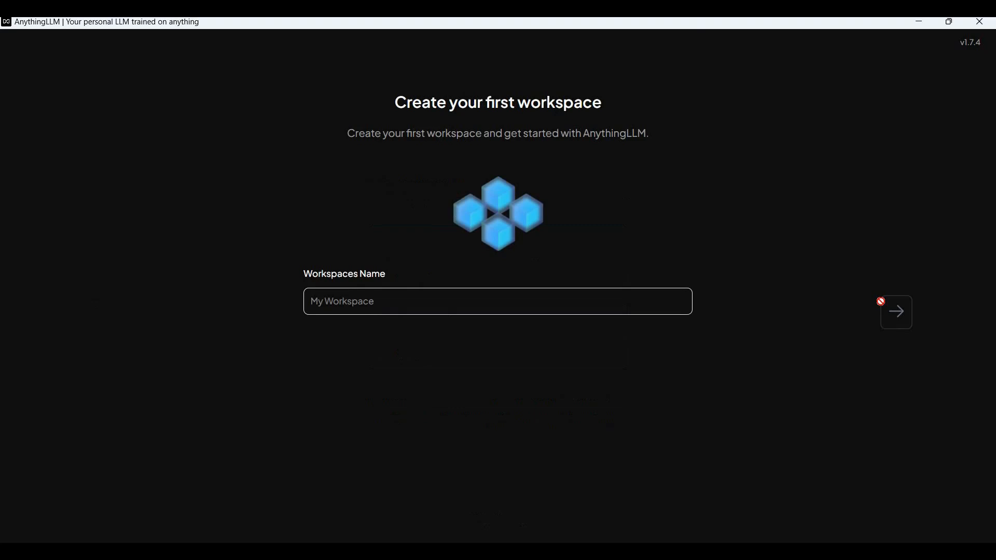
Step: Create a workspace named Home_Research and open its chat
left_click(478, 303)
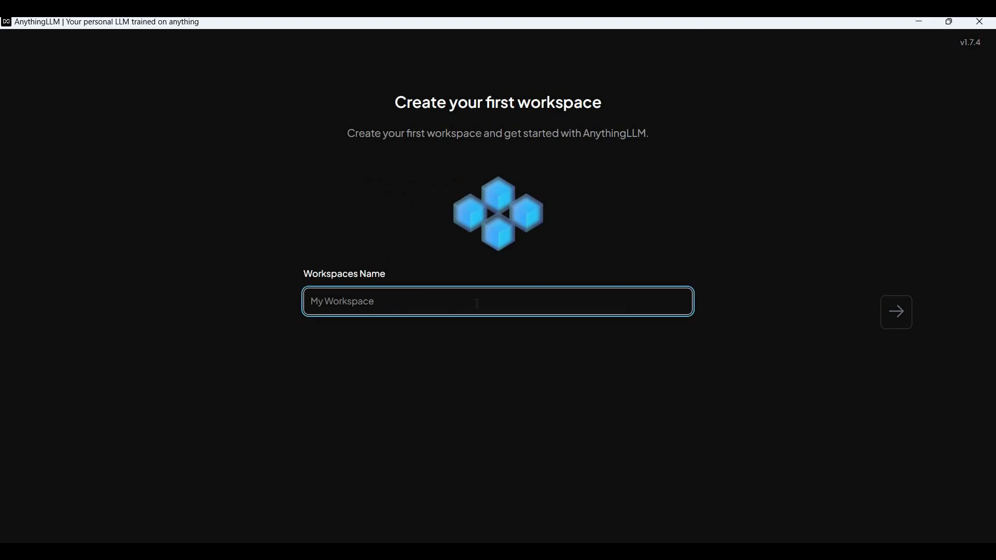
type("Home_Rese")
type("rch")
left_click(894, 312)
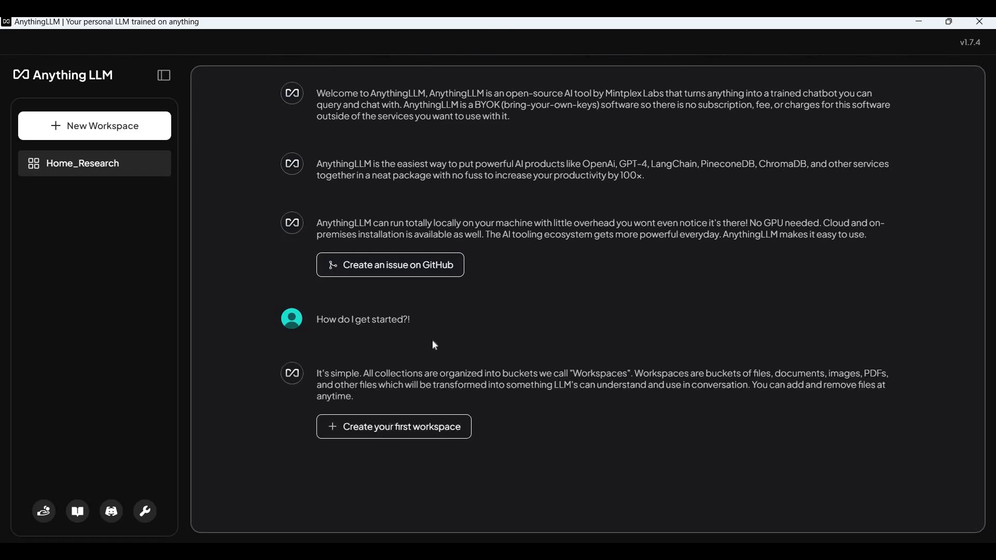
left_click(67, 167)
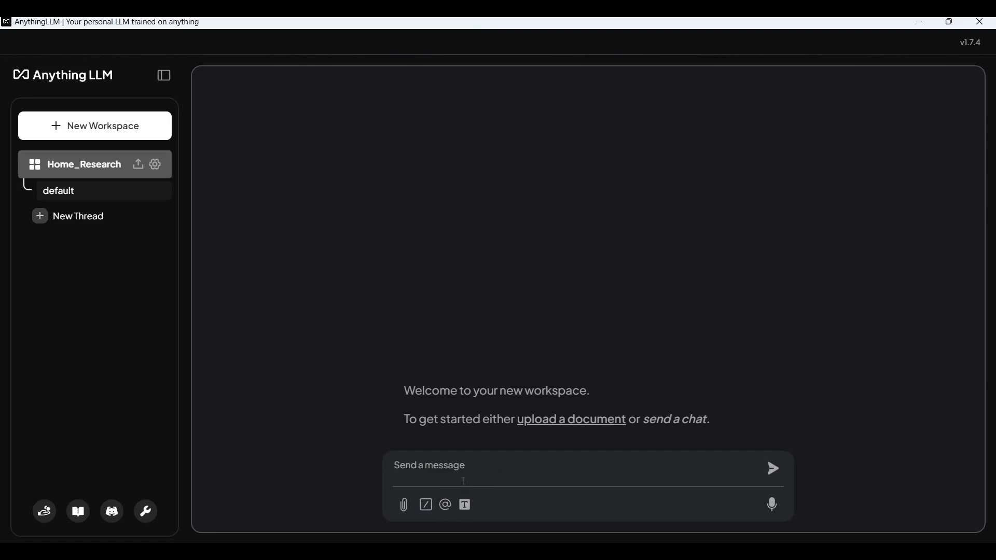
Step: Send 'Hello' in the Home_Research chat
type("Hello")
key("Return")
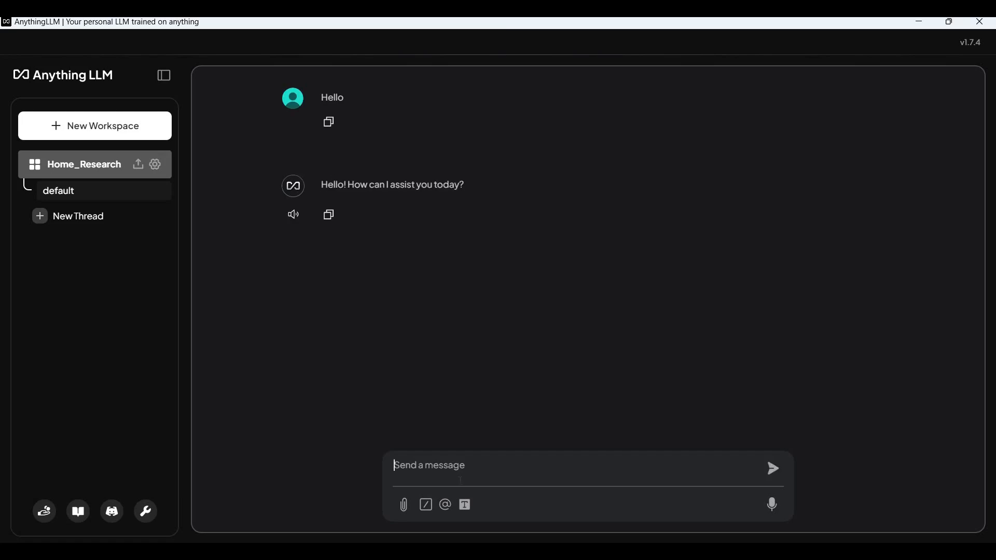
key("Return")
Step: Send 'Give me ideas that can complement apps like Uber which I can offer', then open settings
type("Give me ideas that can compete wit")
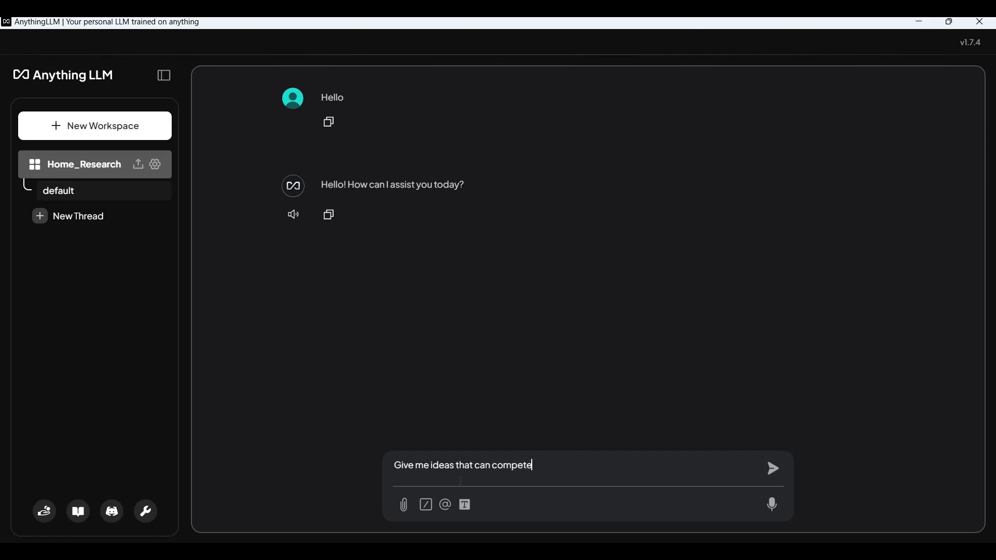
key("BackSpace")
key("BackSpace")
key("BackSpace")
key("BackSpace")
key("BackSpace")
key("BackSpace")
key("BackSpace")
key("BackSpace")
type("plement apps liek")
key("BackSpace")
key("BackSpace")
key("BackSpace")
type("ike Uber")
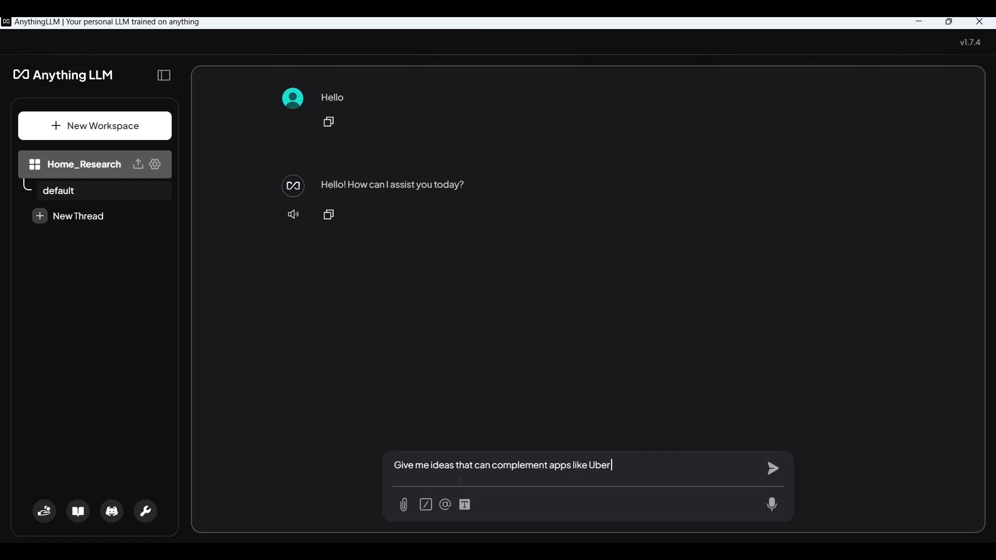
type(" which I can offer")
key("Return")
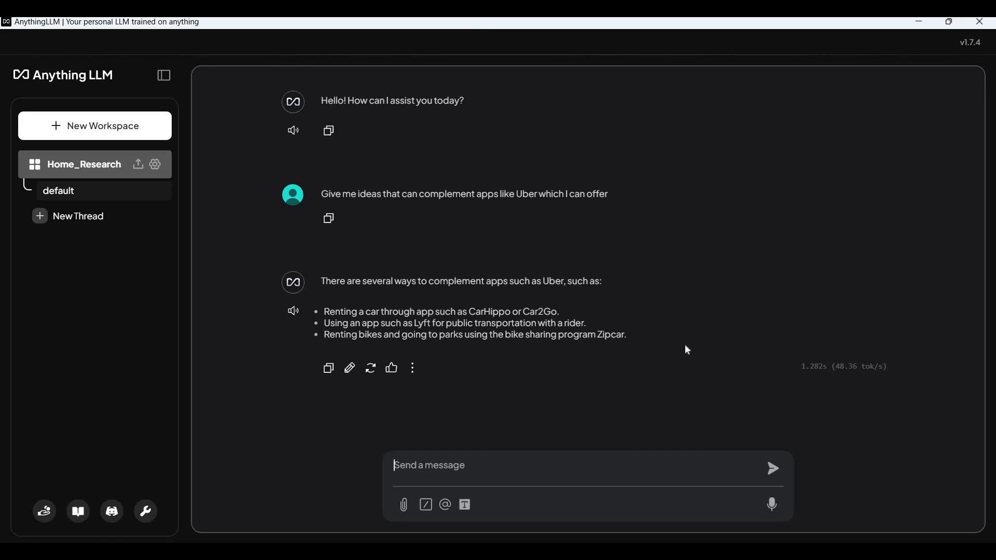
left_click(146, 511)
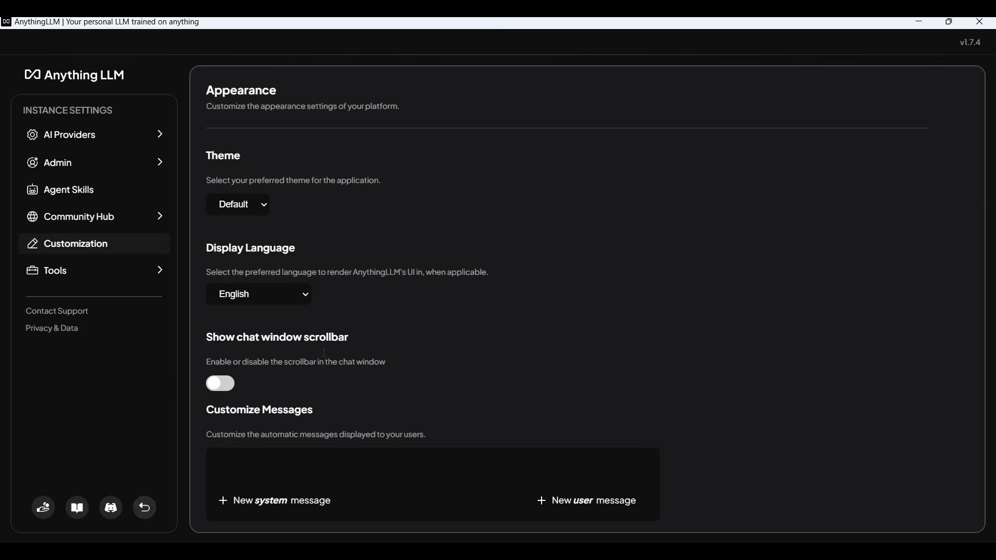
Step: Leave the settings and reopen the Home_Research workspace chat
scroll(323, 353, "down", 2)
scroll(265, 217, "up", 2)
left_click(144, 507)
scroll(446, 449, "down", 5)
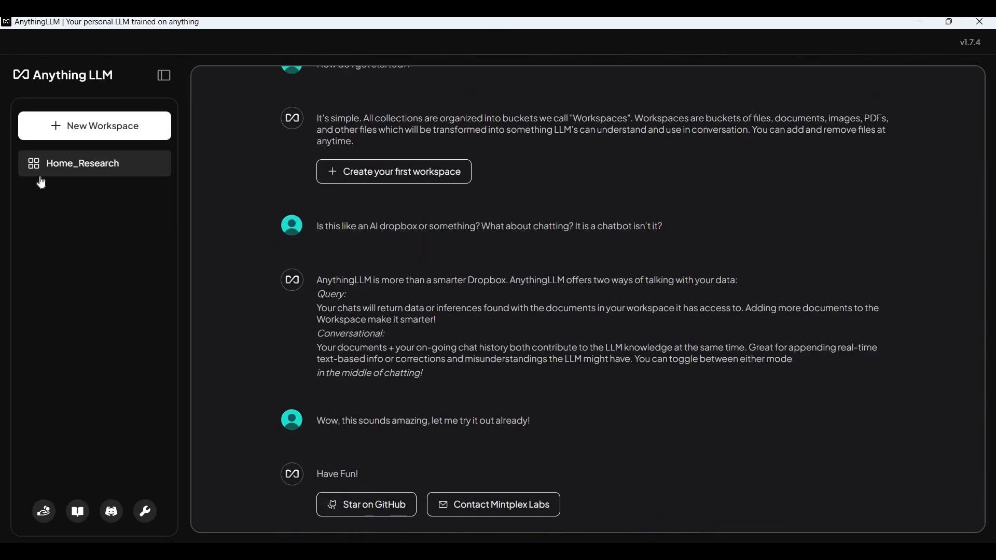
left_click(69, 171)
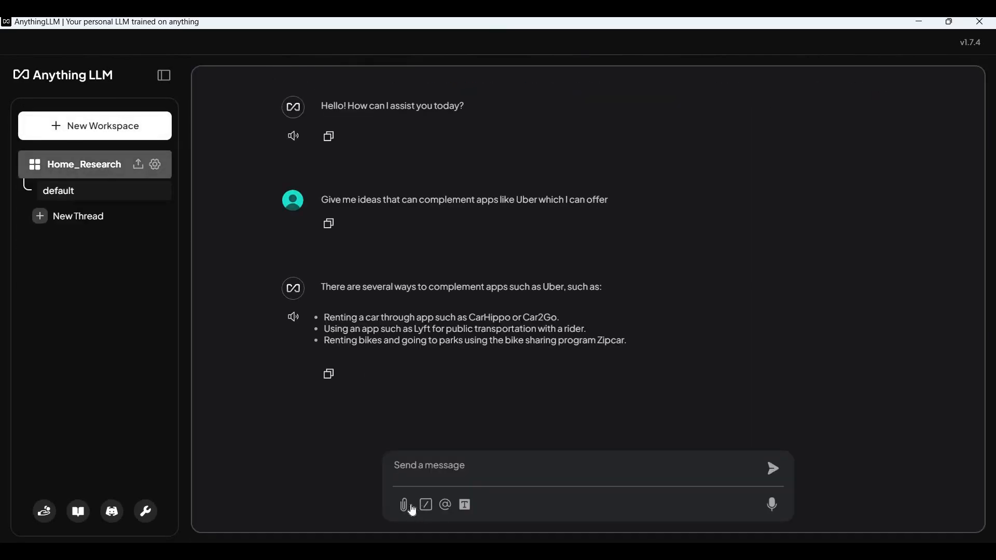
left_click(451, 508)
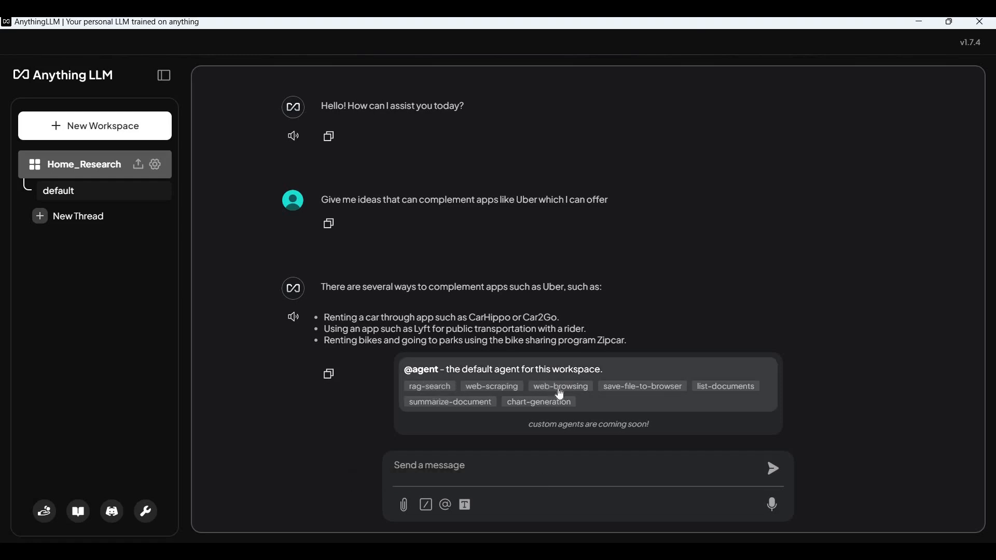
left_click(563, 403)
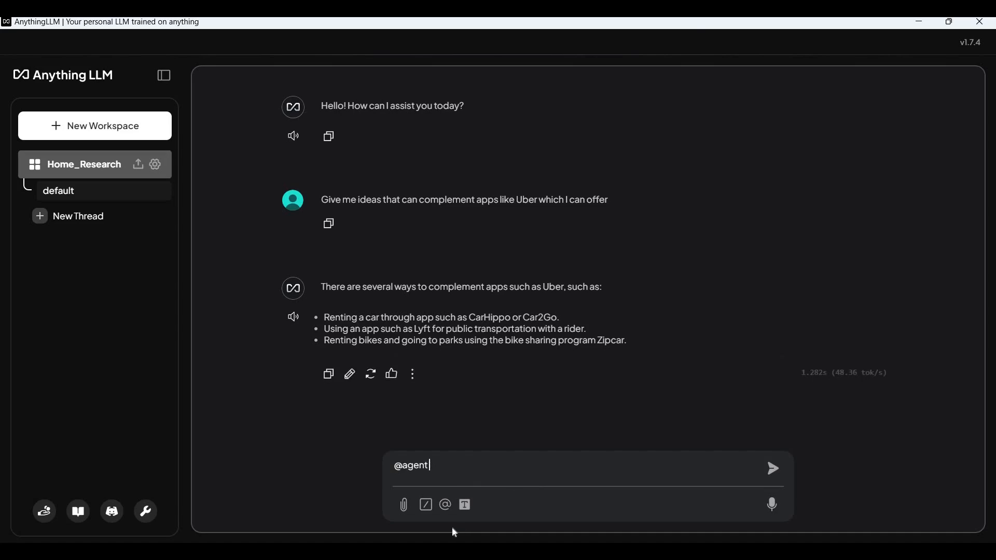
left_click(449, 512)
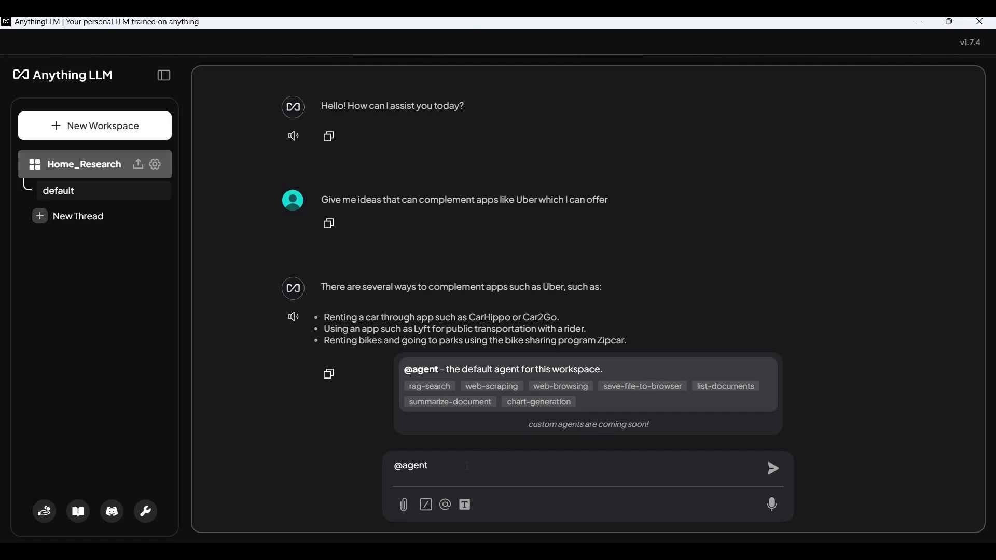
left_click_drag(383, 475, 577, 480)
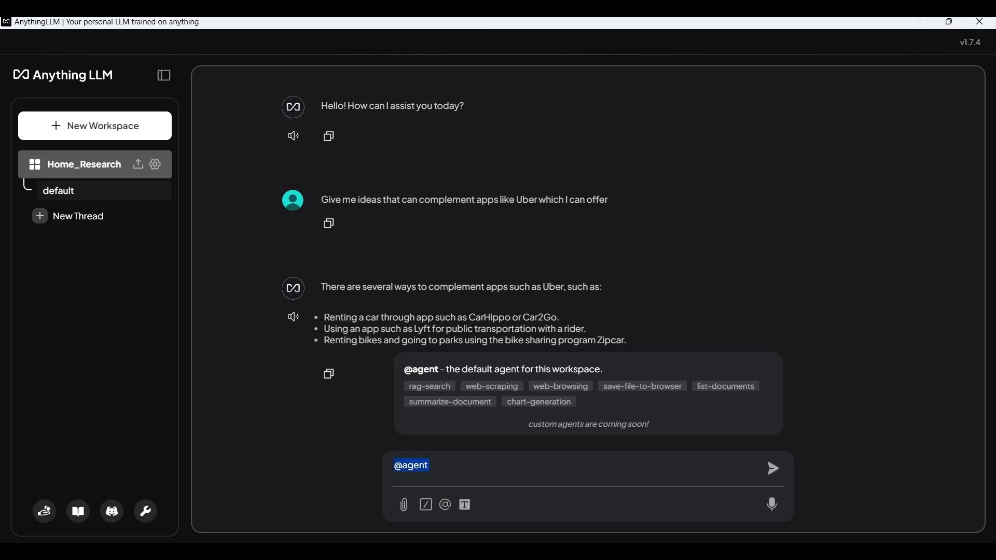
key("BackSpace")
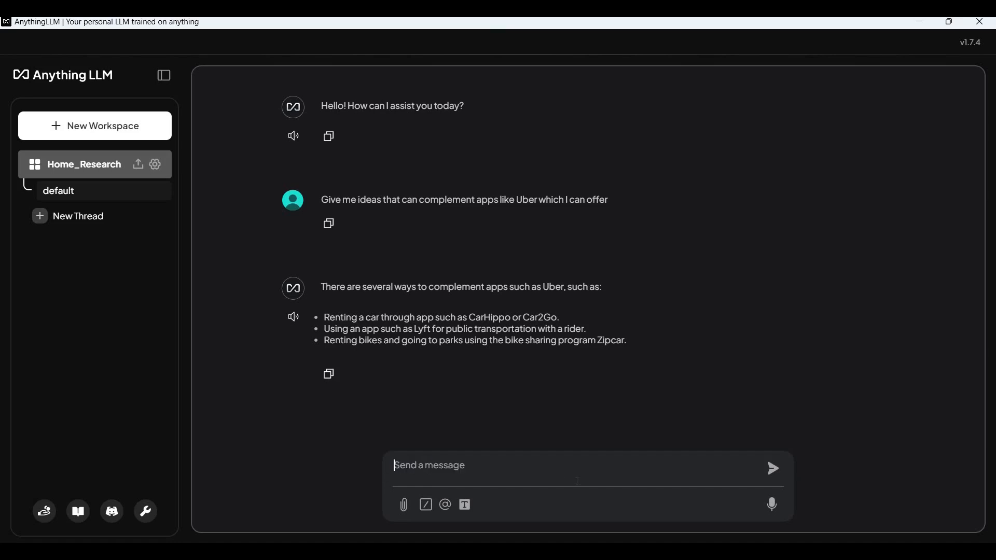
left_click(426, 505)
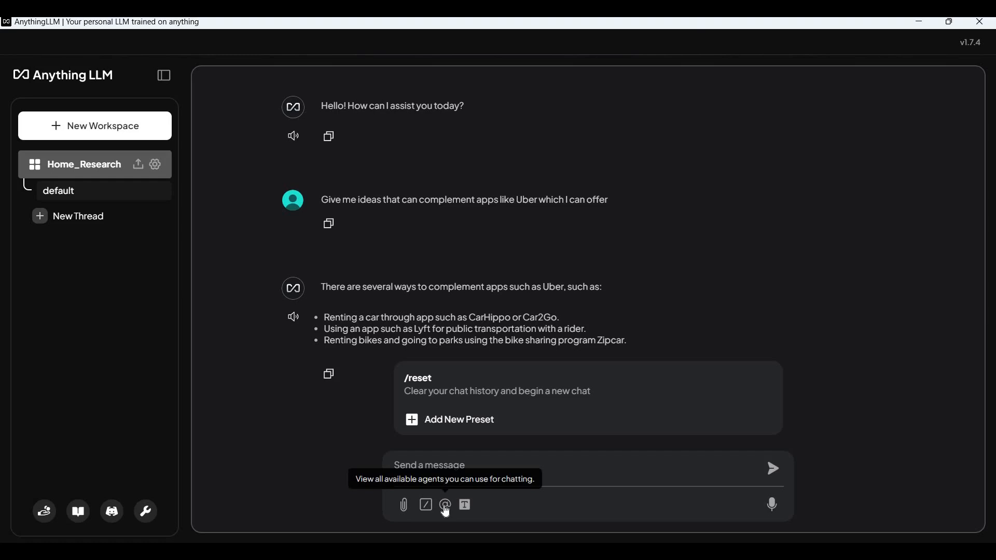
Step: Dictate 'Let me try that too.' by voice and dismiss the blank-recording warning
left_click(622, 469)
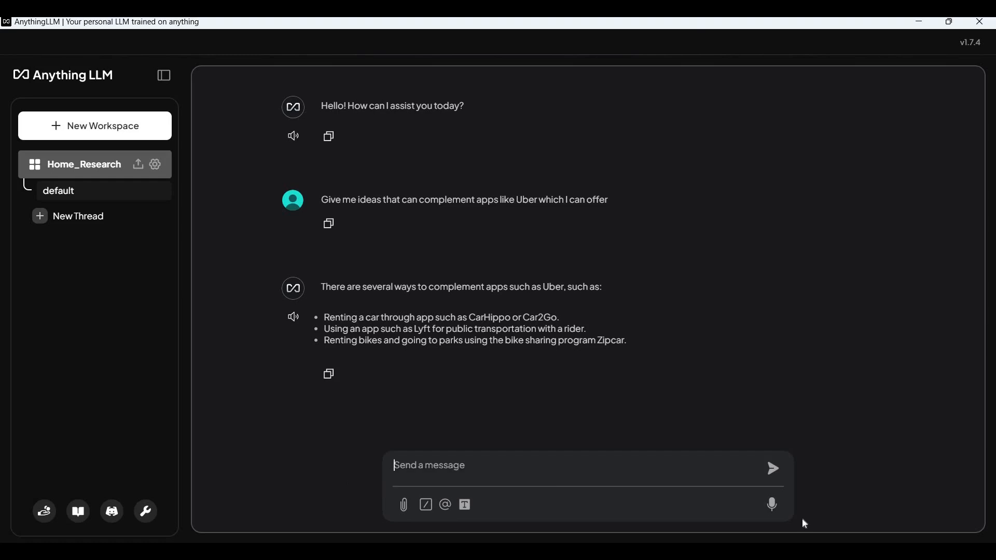
left_click(772, 505)
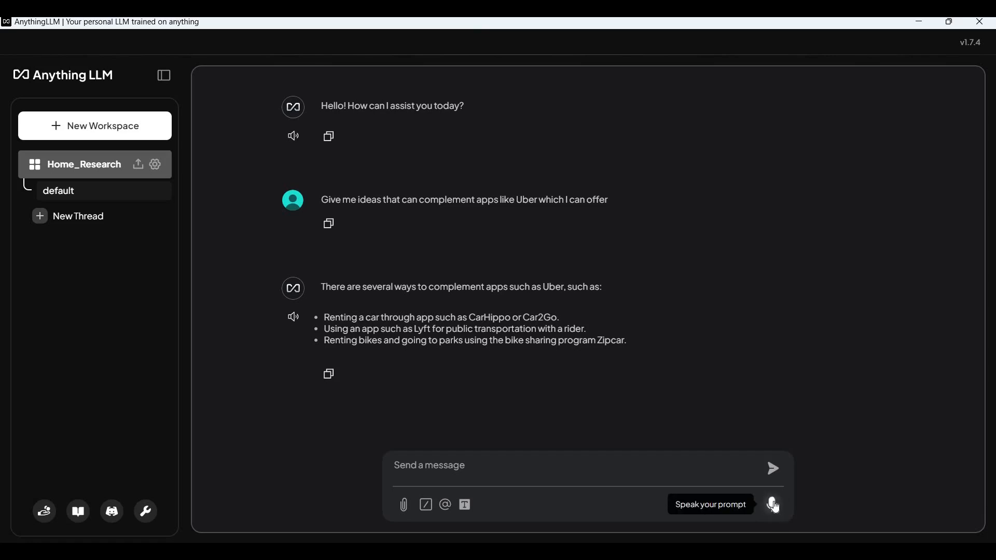
left_click(773, 506)
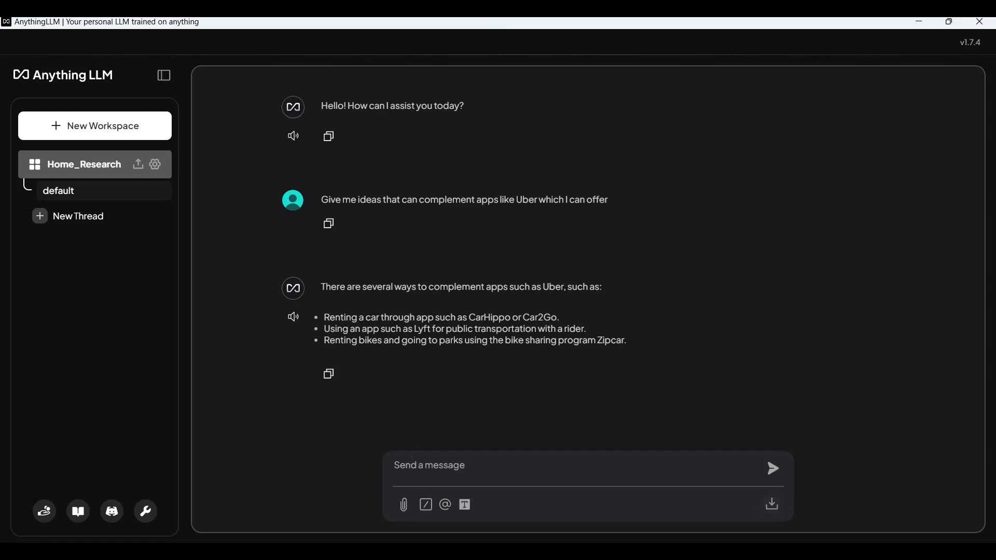
left_click(774, 468)
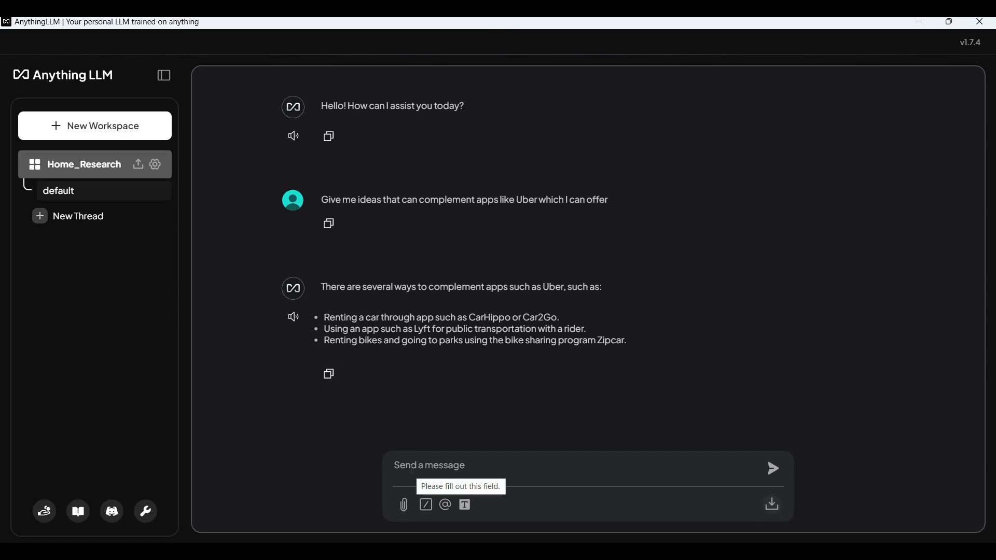
mouse_move(766, 512)
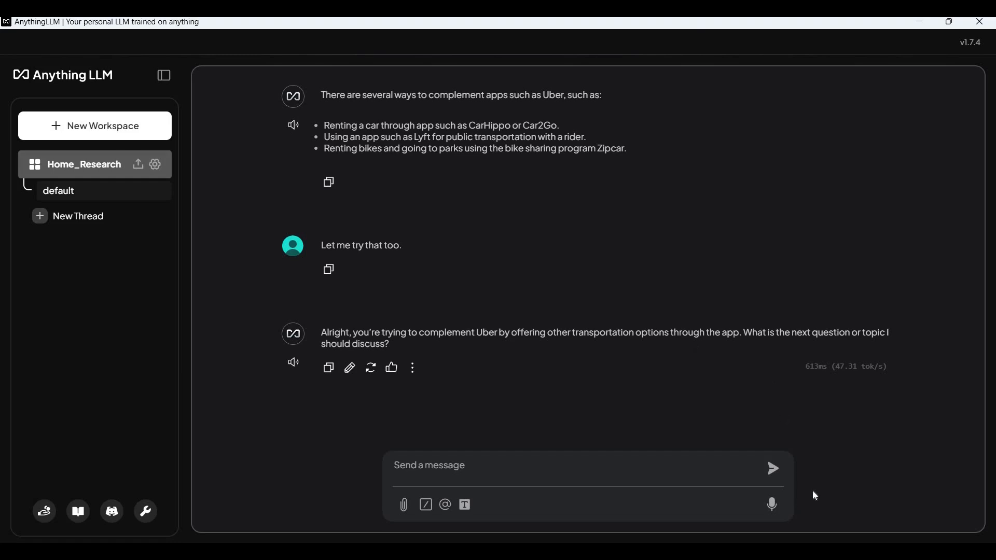
left_click(774, 504)
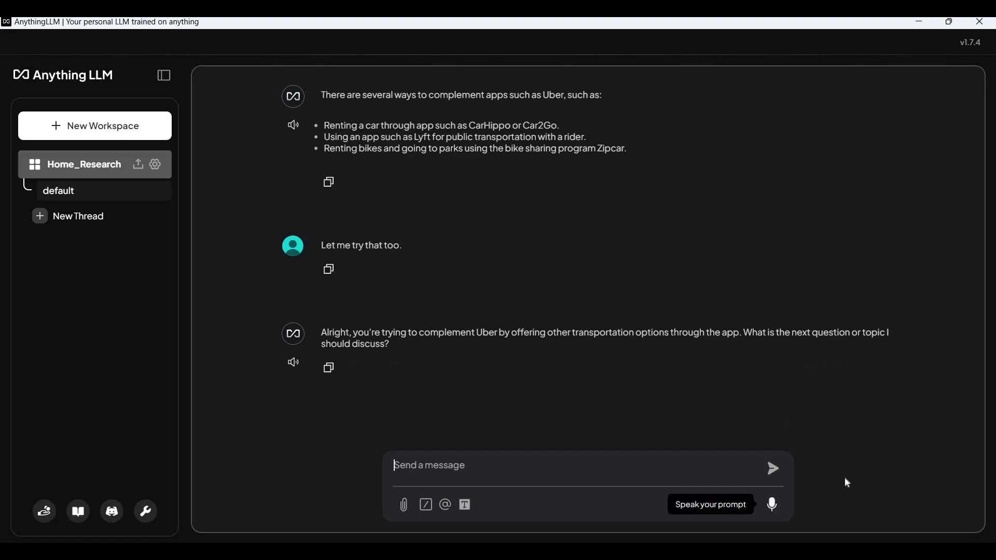
left_click(768, 504)
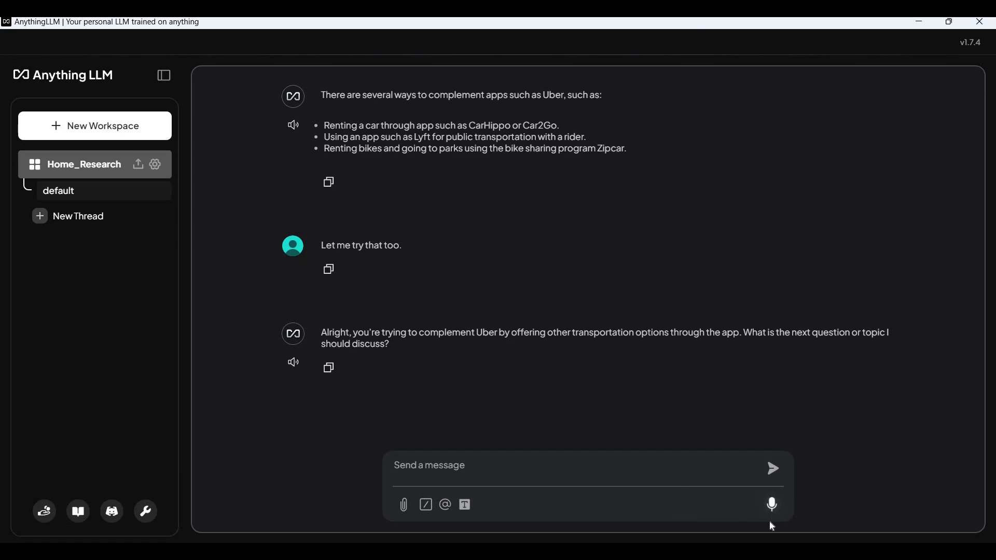
left_click(772, 505)
left_click(773, 506)
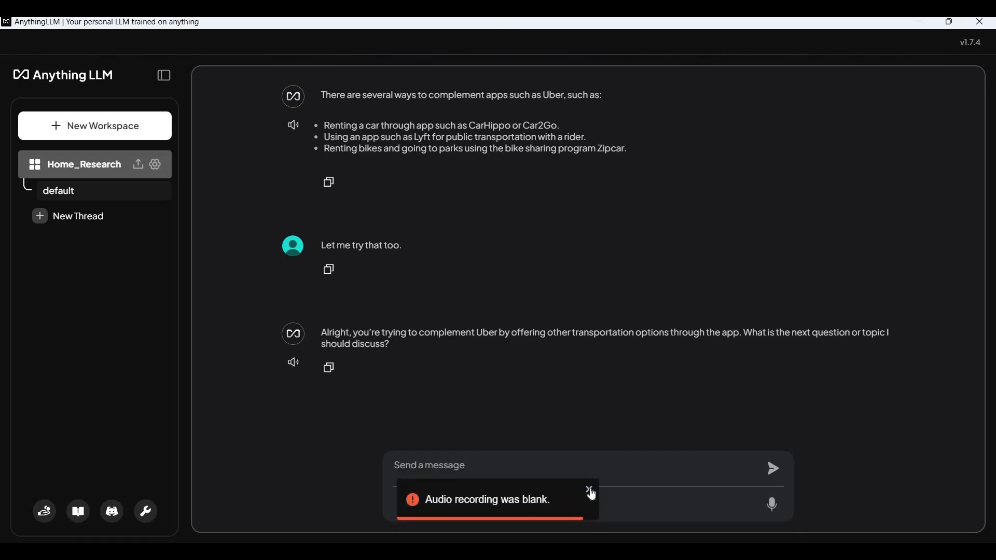
left_click(589, 490)
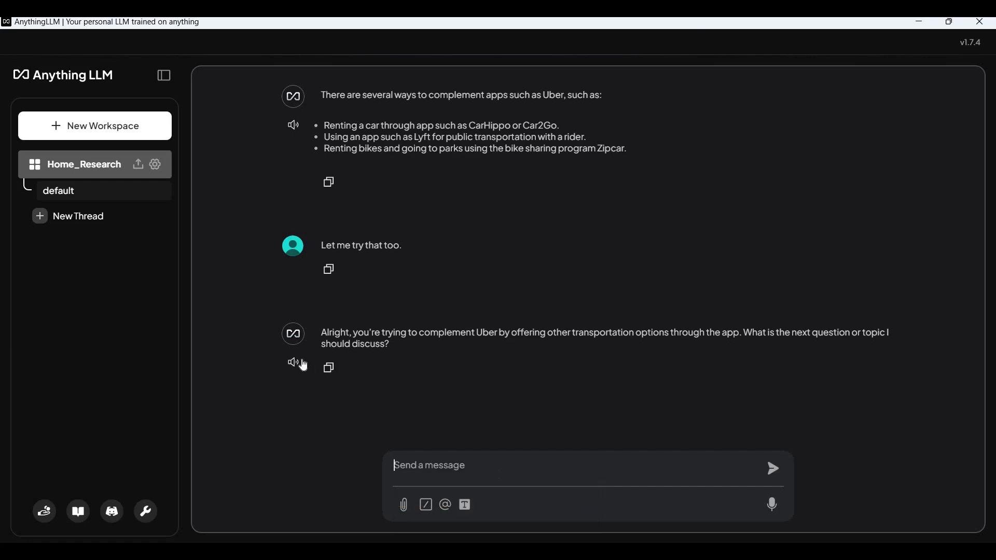